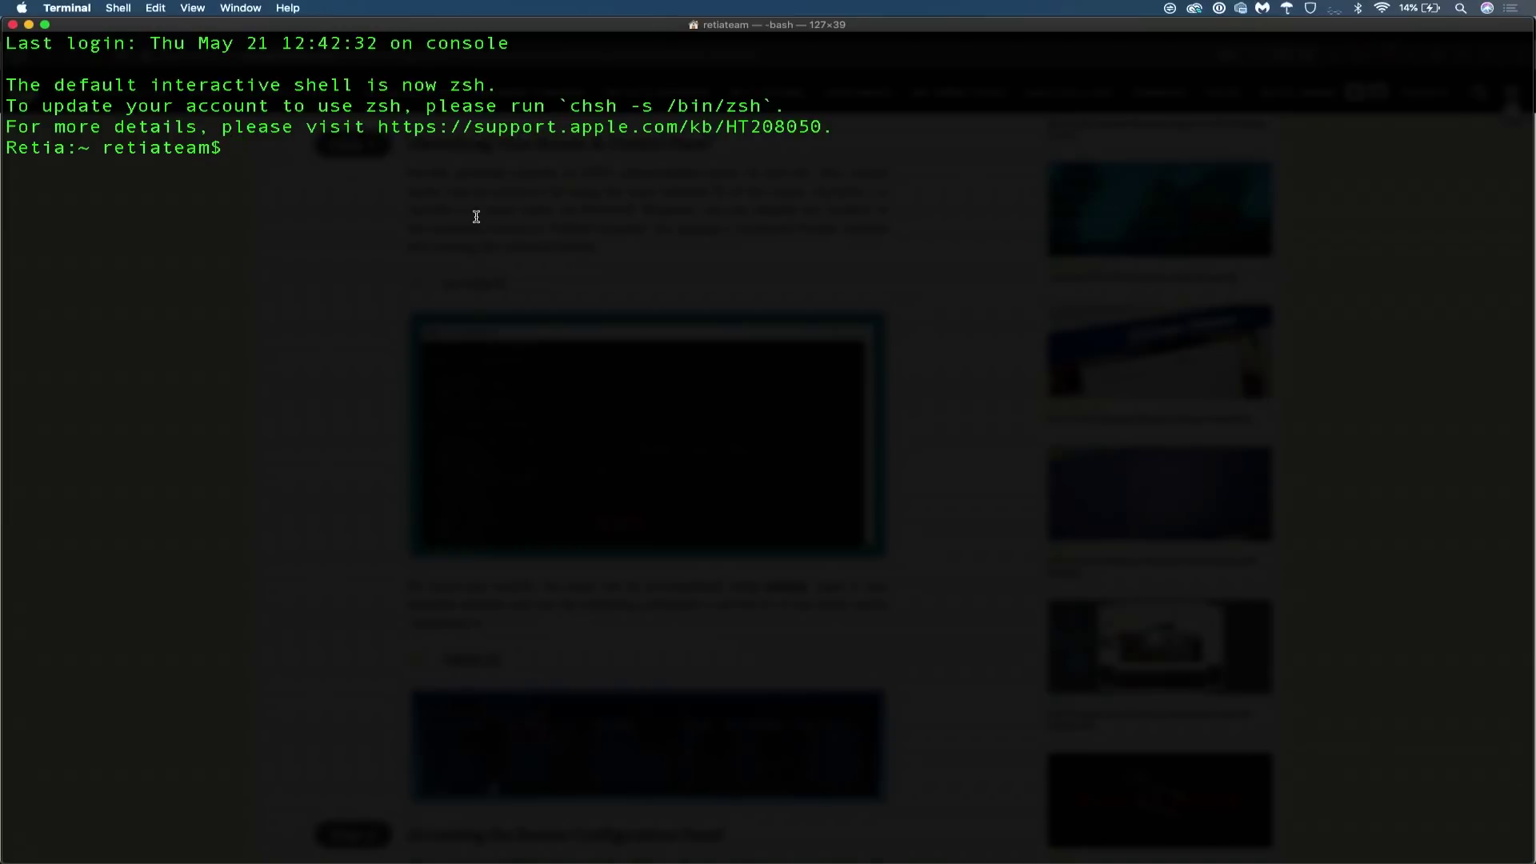
Clear the stray pasted text and dismiss the Terminal window
type("menu")
key("BackSpace")
key("BackSpace")
key("BackSpace")
key("BackSpace")
key("super+m")
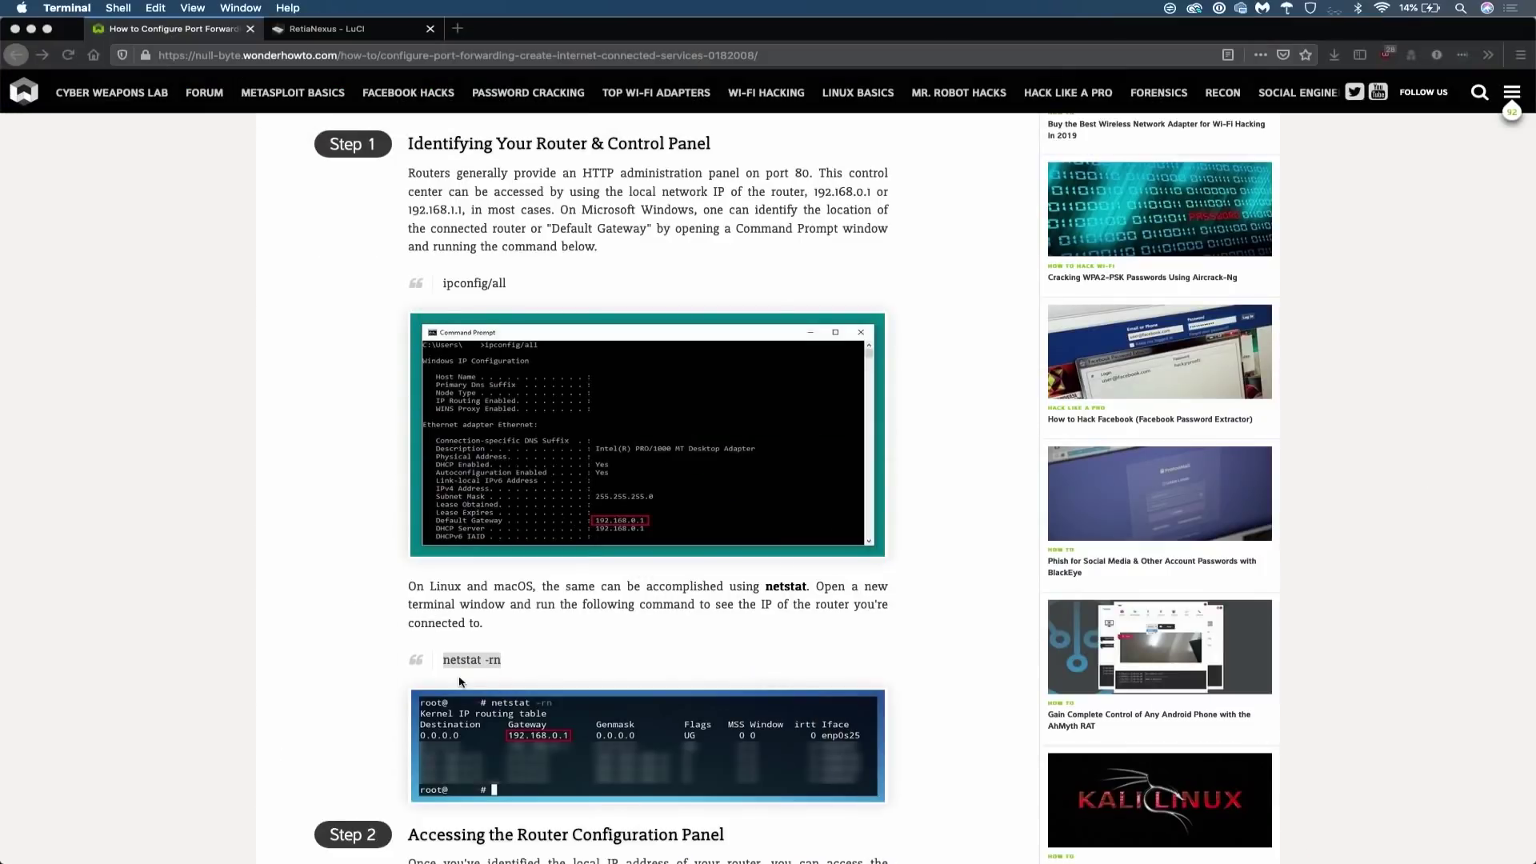
Copy 'netstat -rn' from the tutorial and run it in a new Terminal window
left_click(486, 658)
left_click(512, 664)
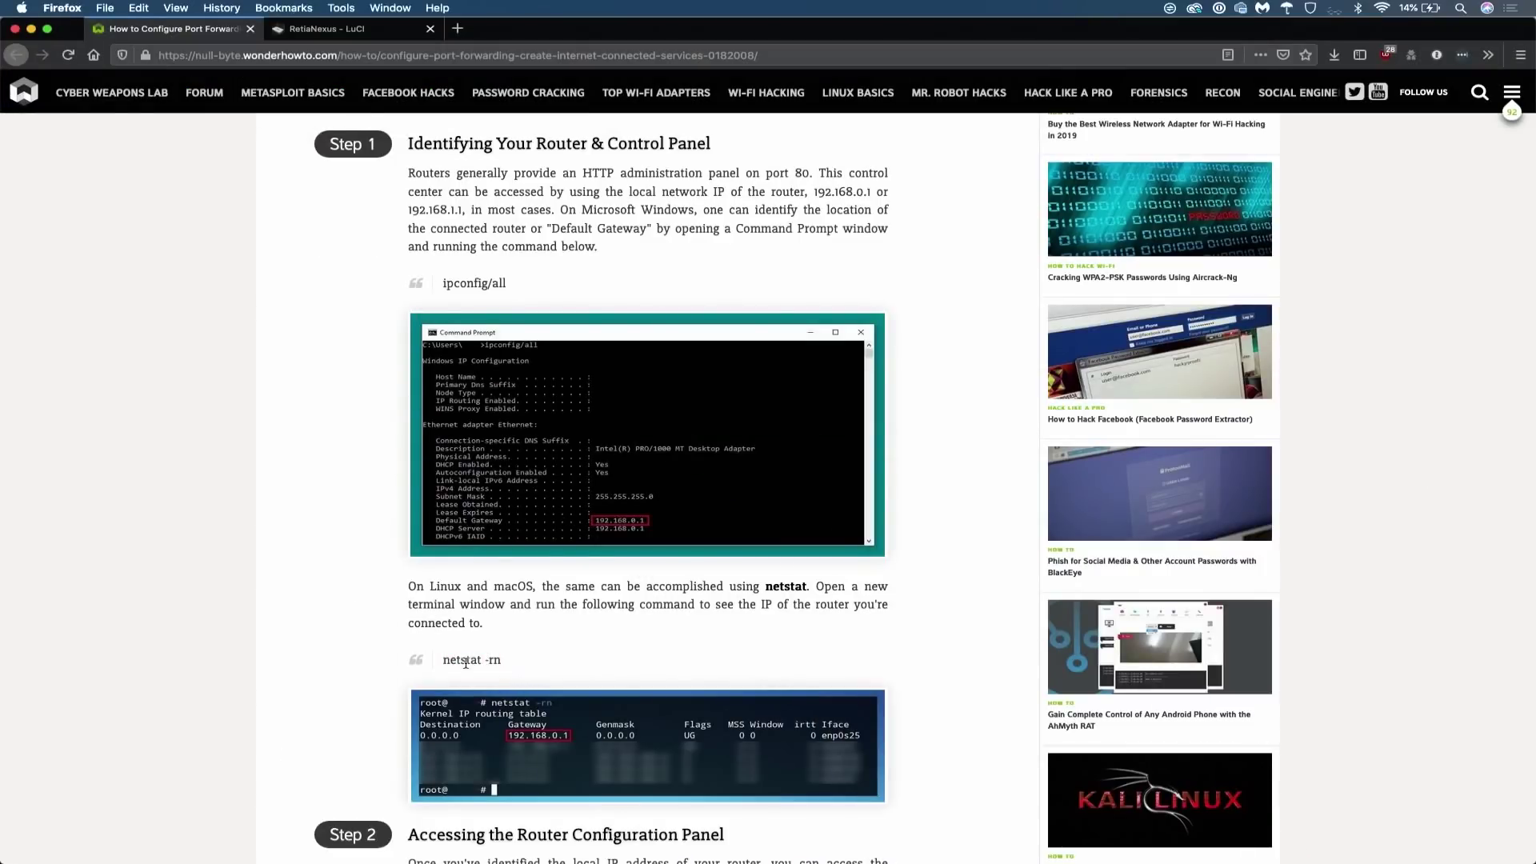
left_click_drag(444, 661, 501, 661)
key("super+c")
mouse_move(452, 860)
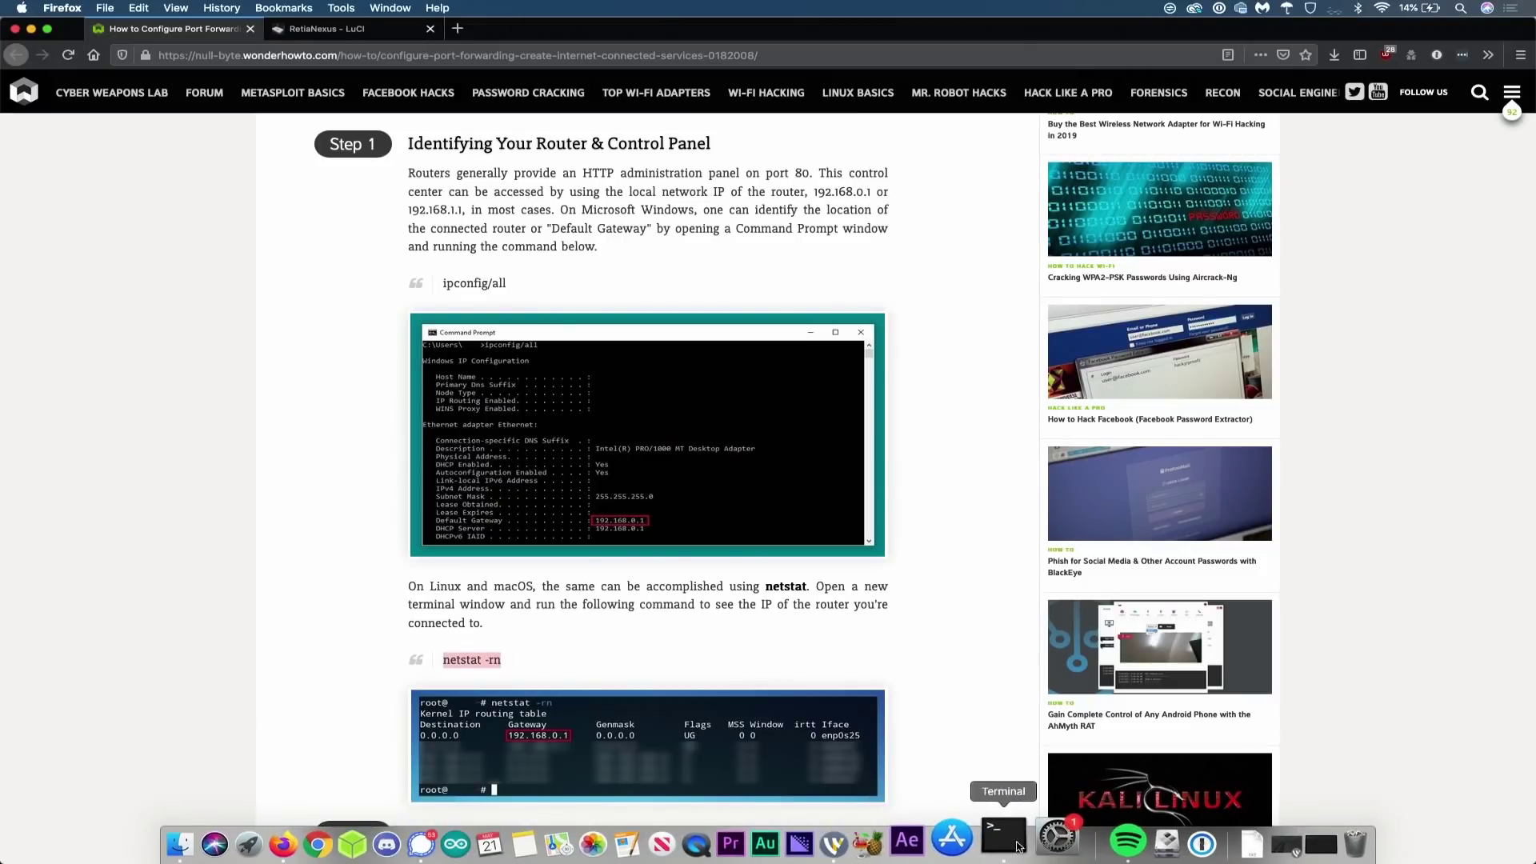
left_click(1049, 847)
key("super+v")
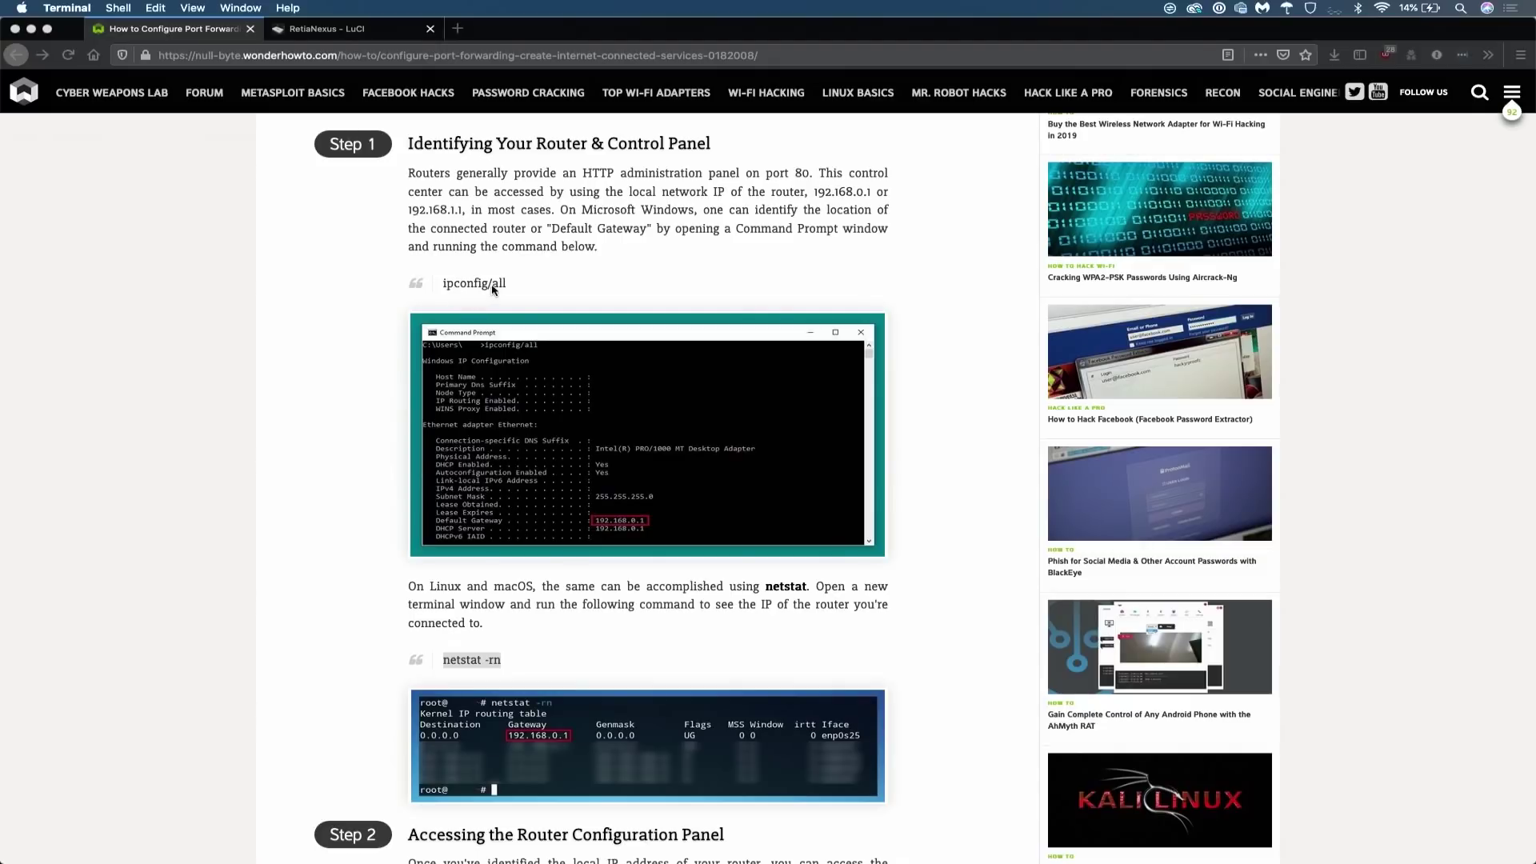
Load the router admin page at 192.168.10.1 in a new Firefox tab
scroll(506, 290, "up", 2)
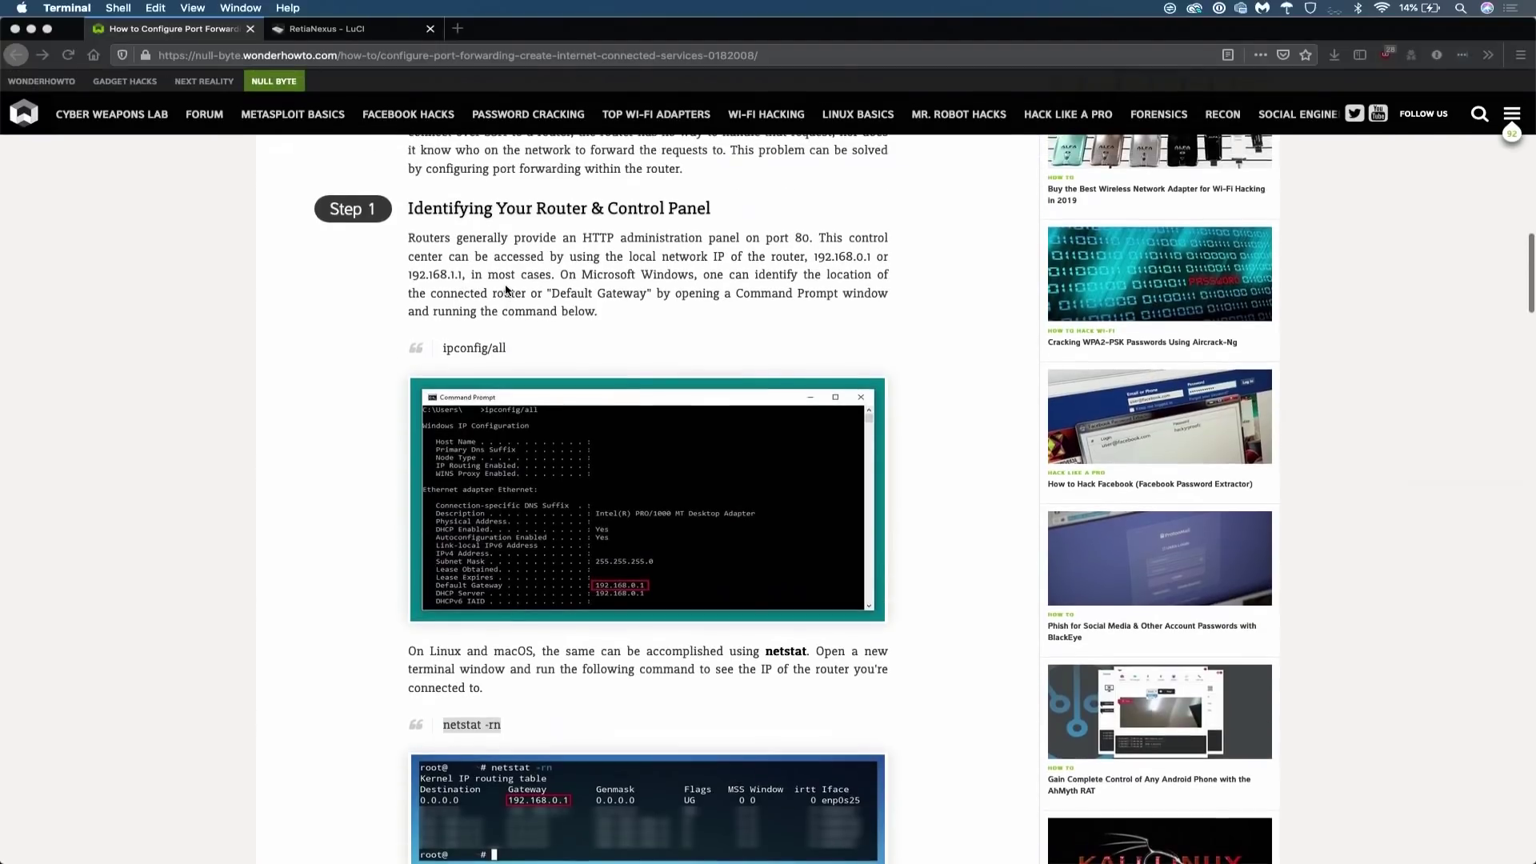
scroll(506, 290, "down", 2)
scroll(506, 290, "up", 1)
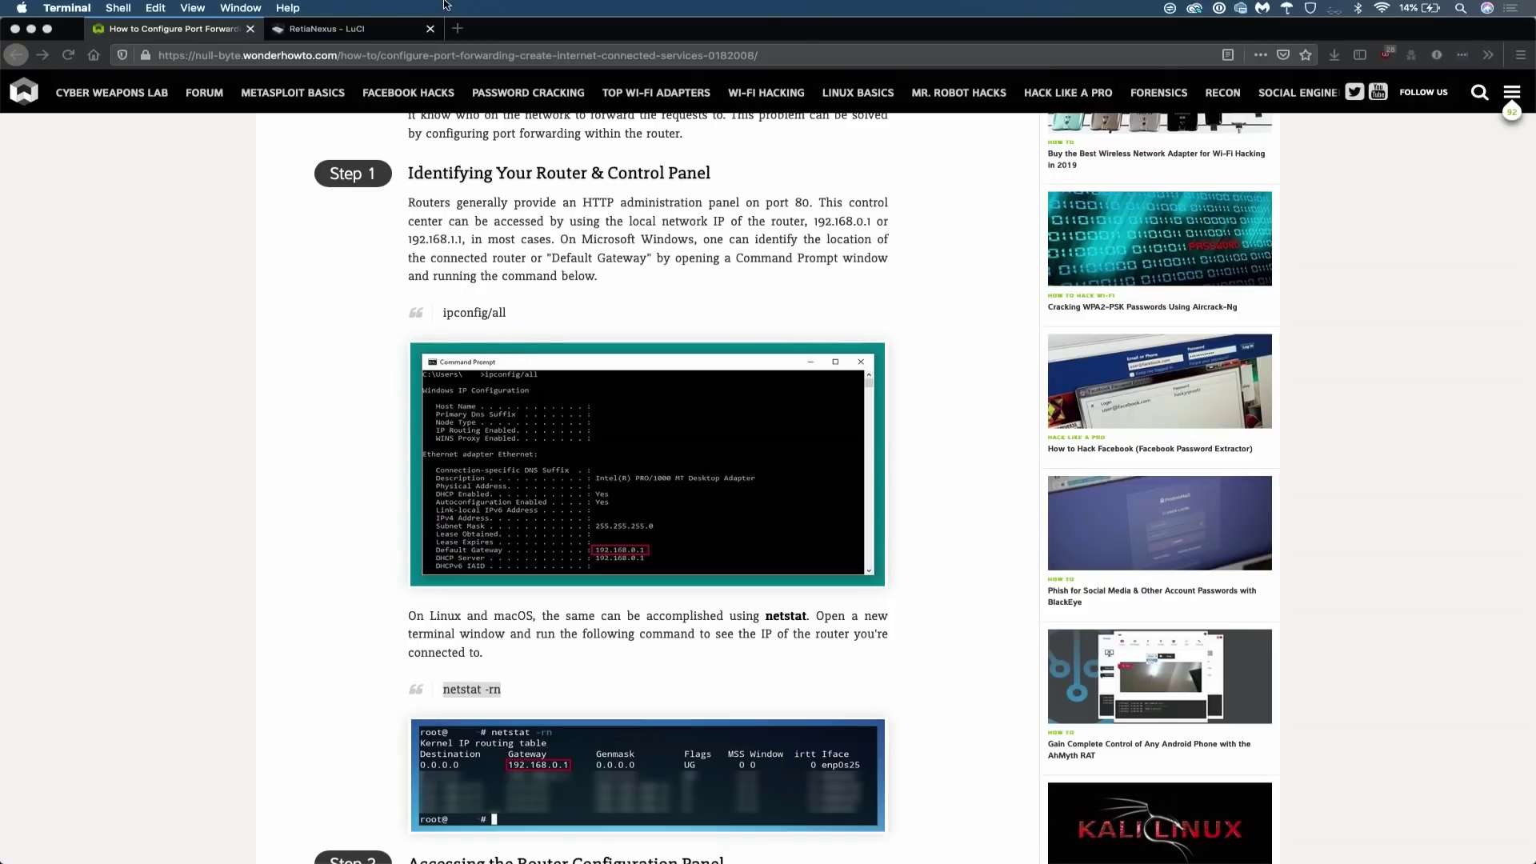
left_click(455, 29)
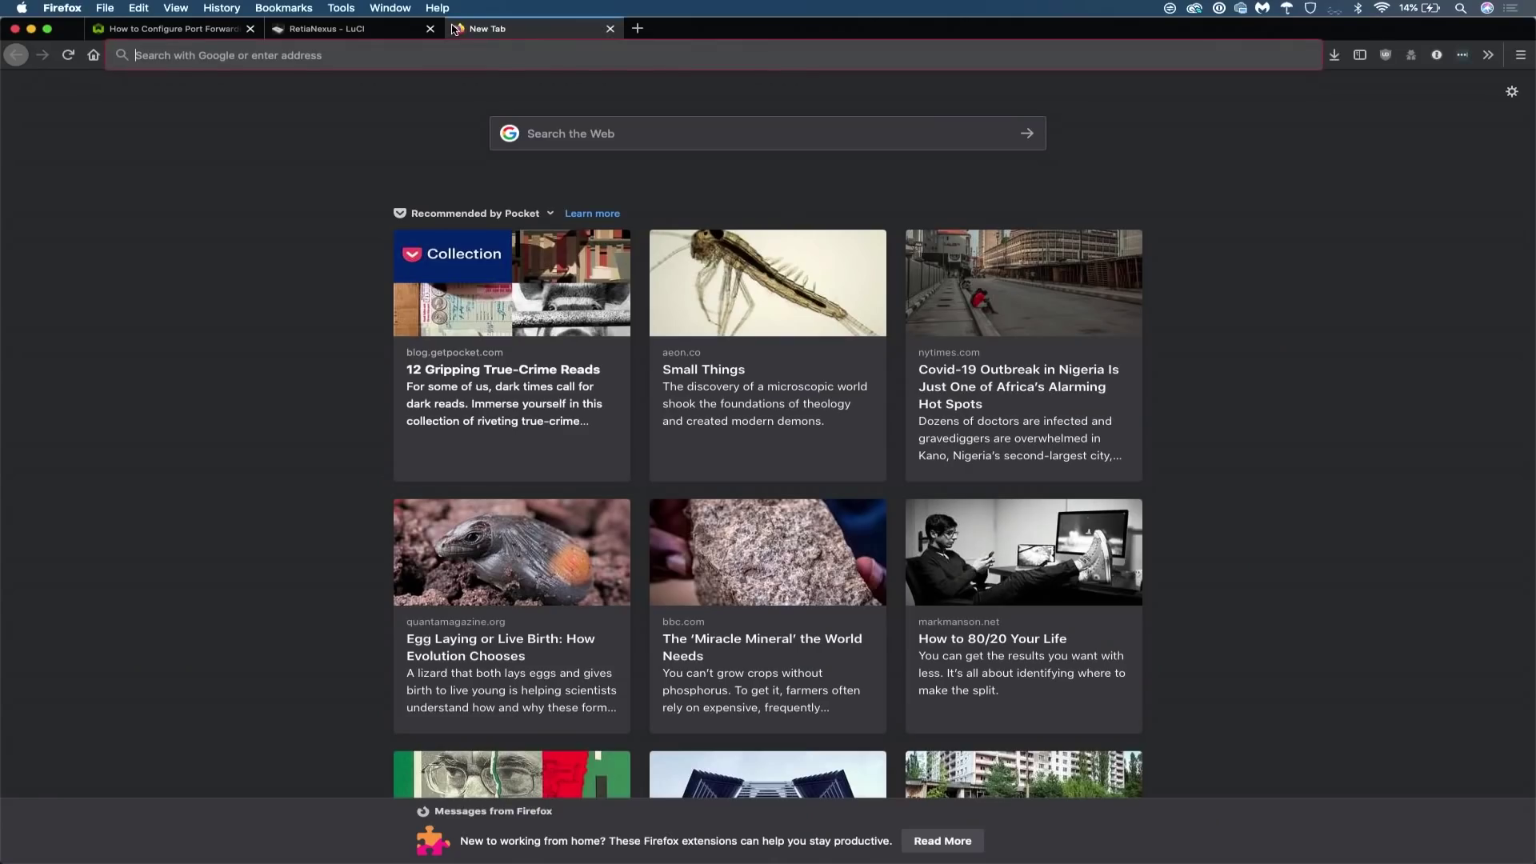
type("192.168.10.1")
key("Return")
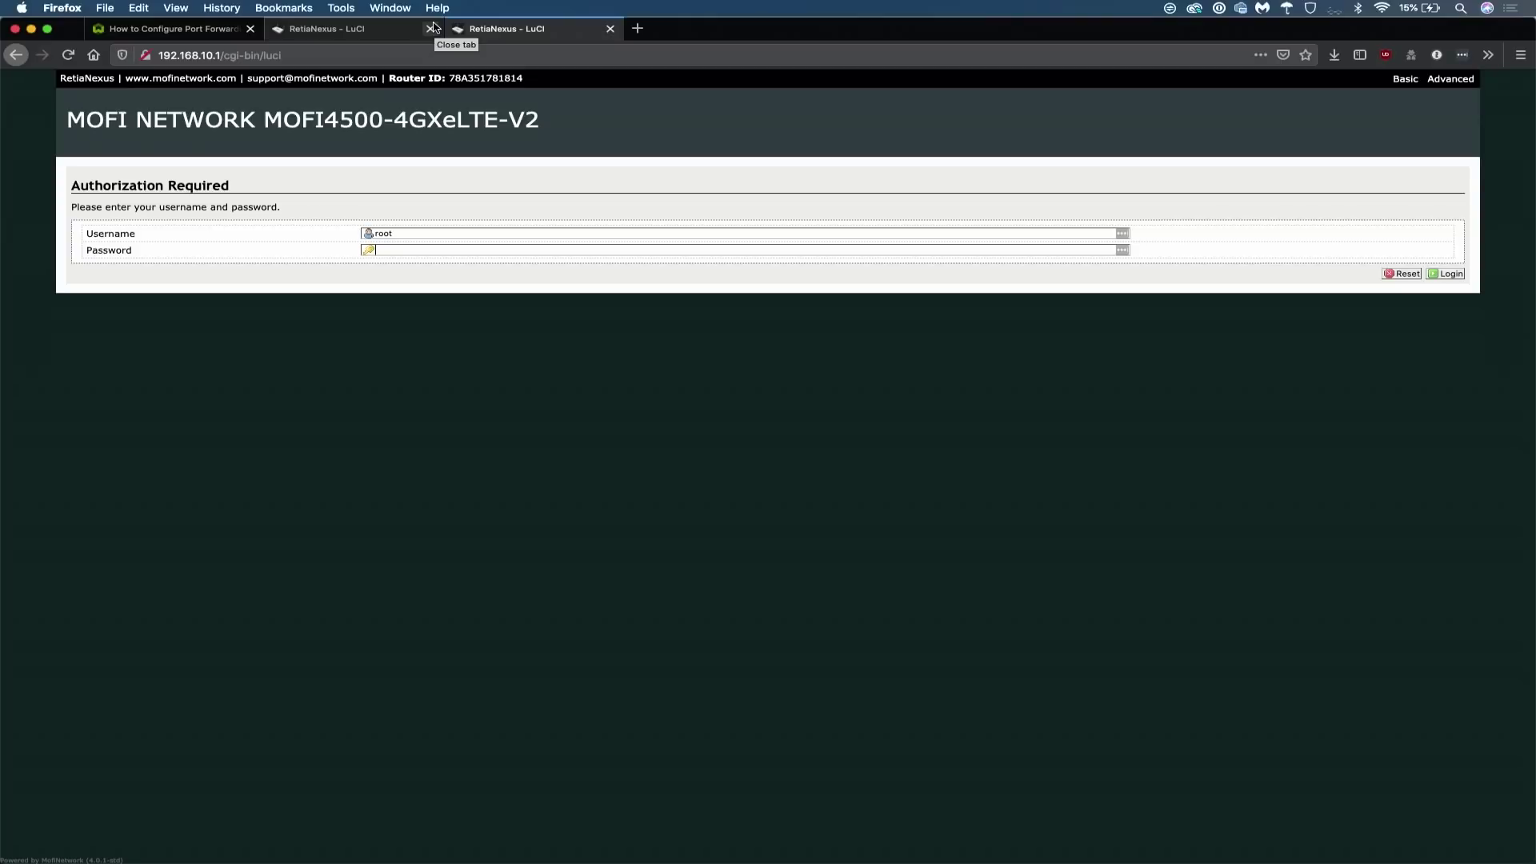
Submit the router password and decline Firefox's offer to save the login
type("a")
key("Return")
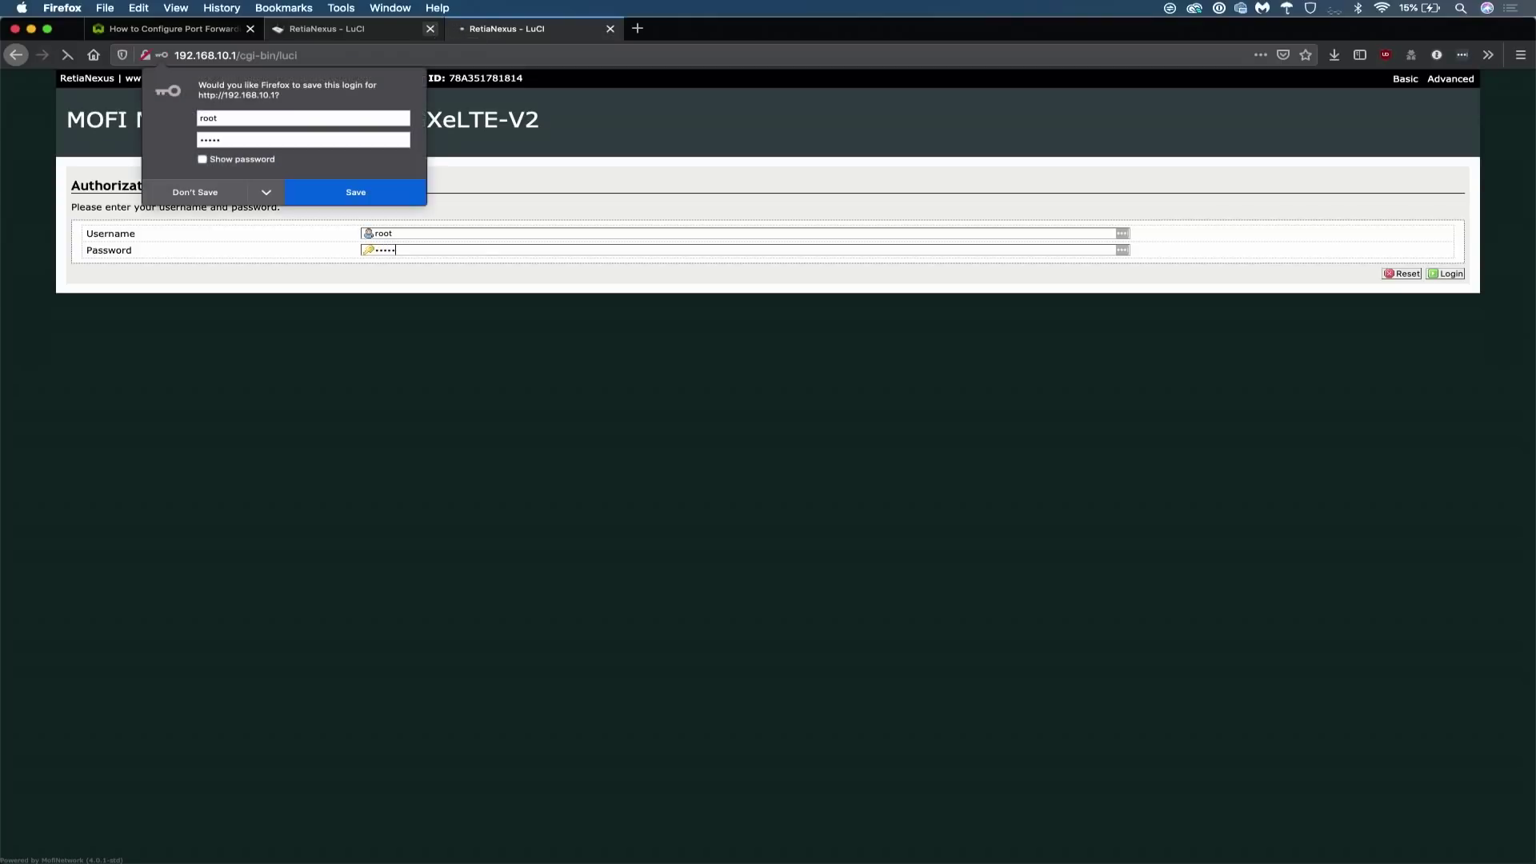
left_click(176, 197)
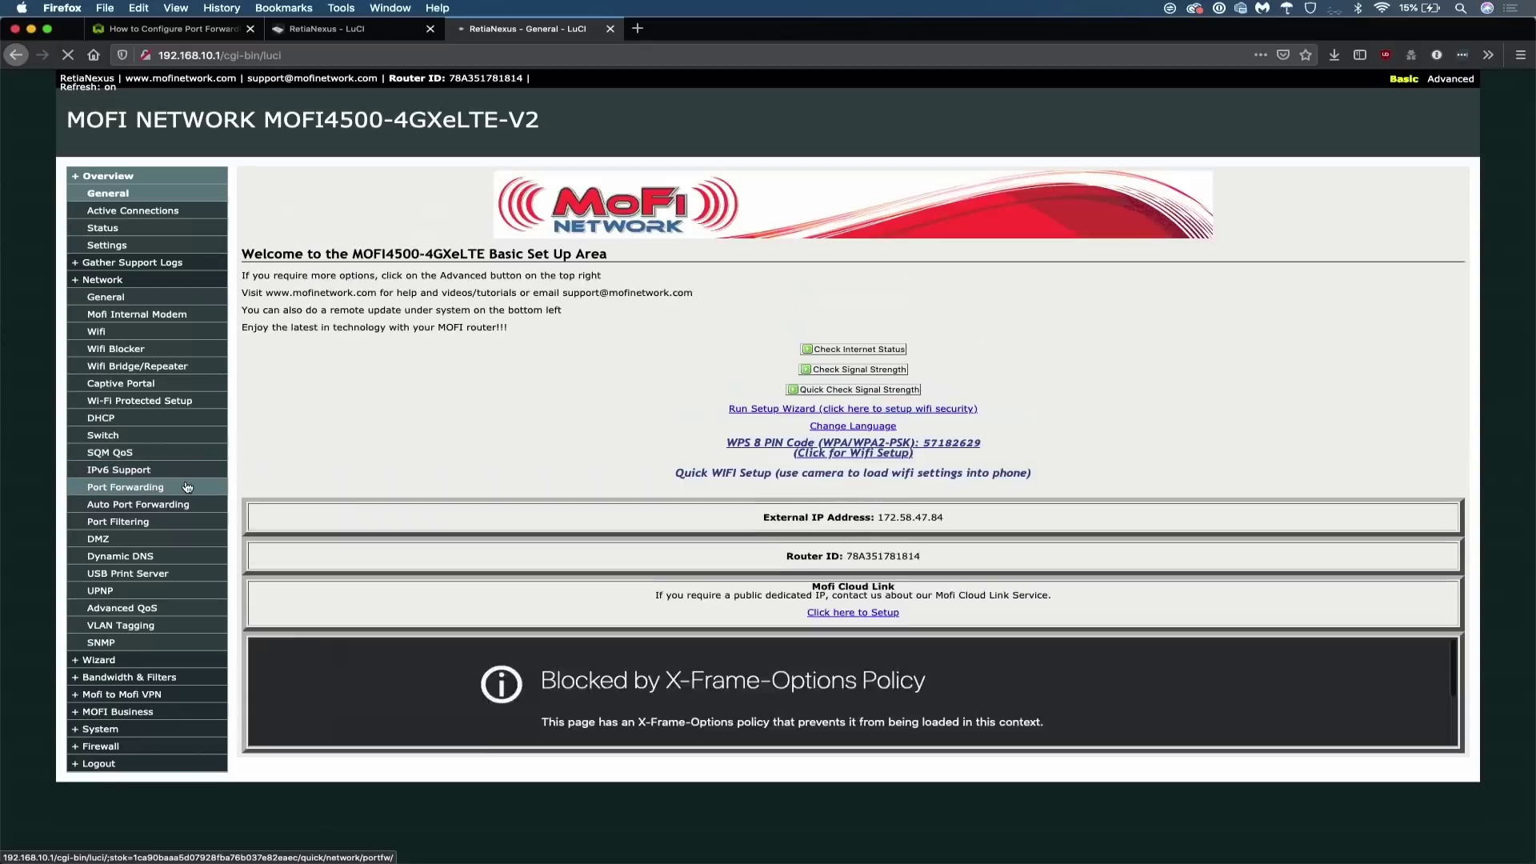
Go to Network > Port Forwarding in the router's sidebar
left_click(187, 486)
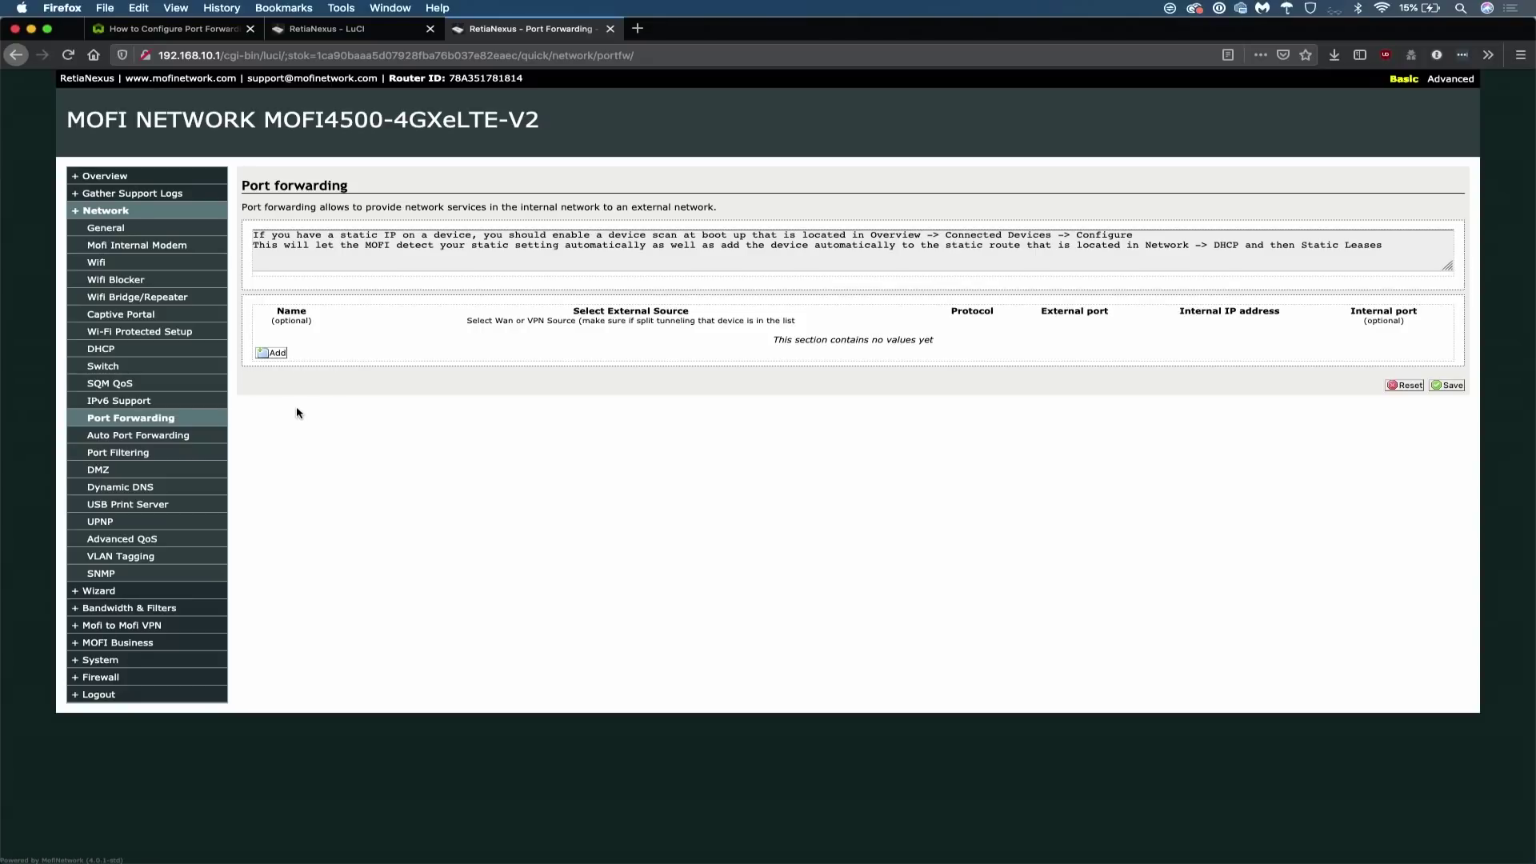
Add a new forwarding rule and rename it from PortFwd to PiSSH
left_click(275, 357)
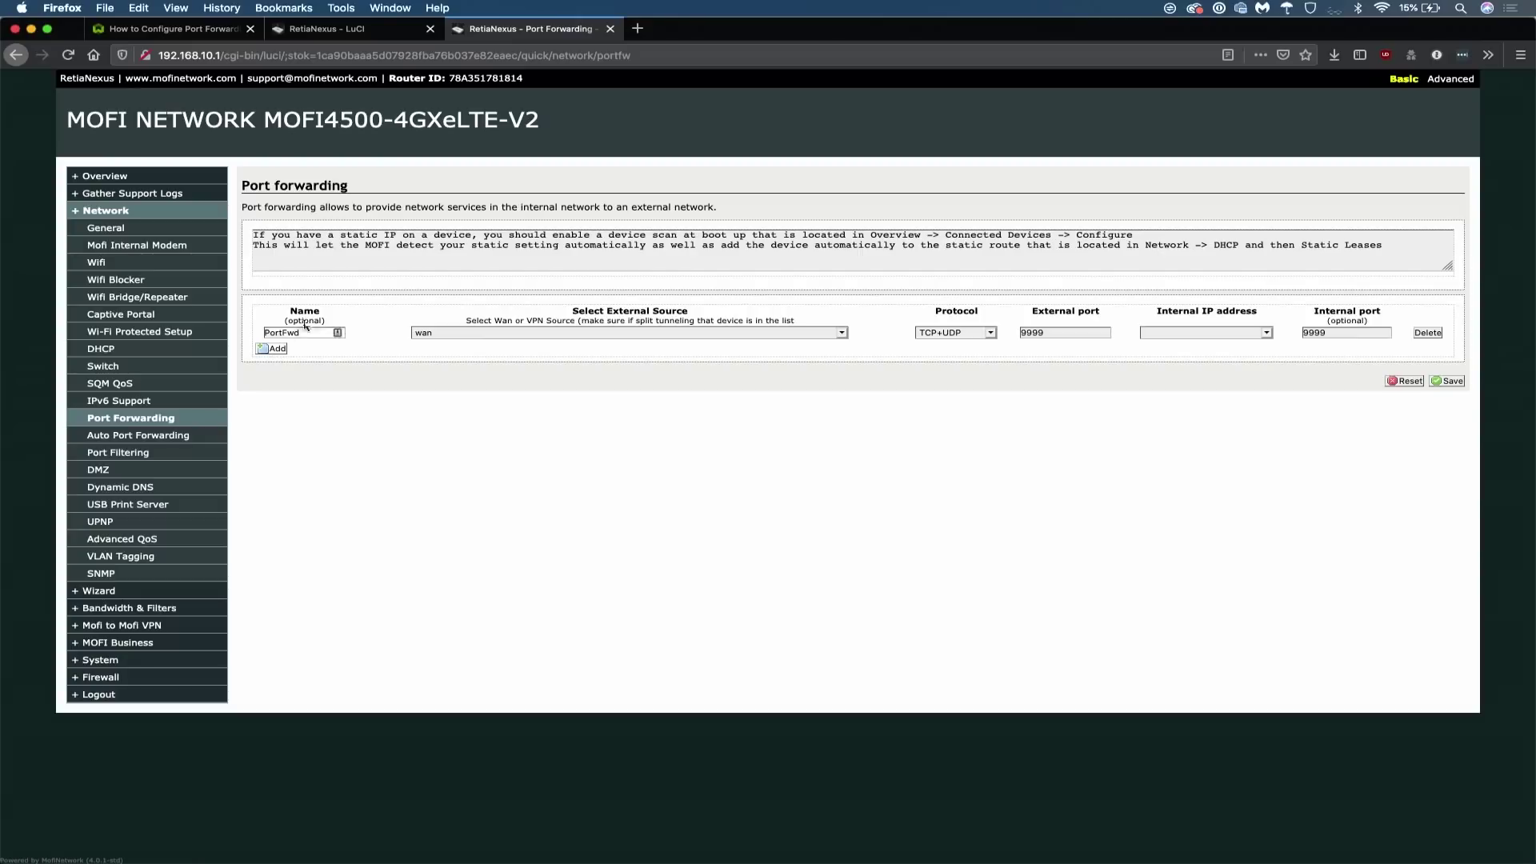
left_click_drag(316, 332, 191, 333)
key("BackSpace")
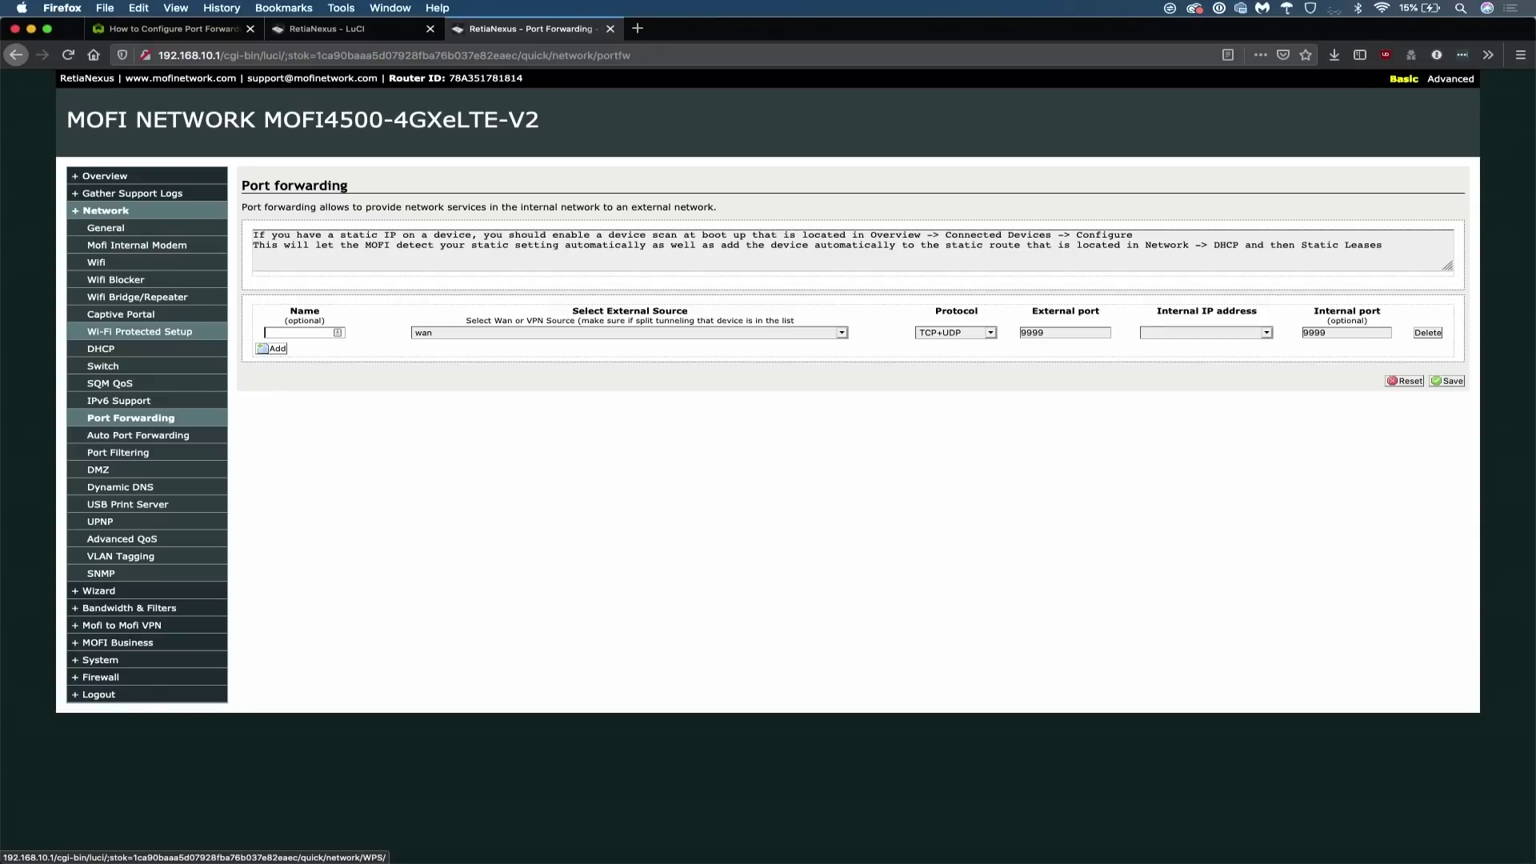
type("PiSSH")
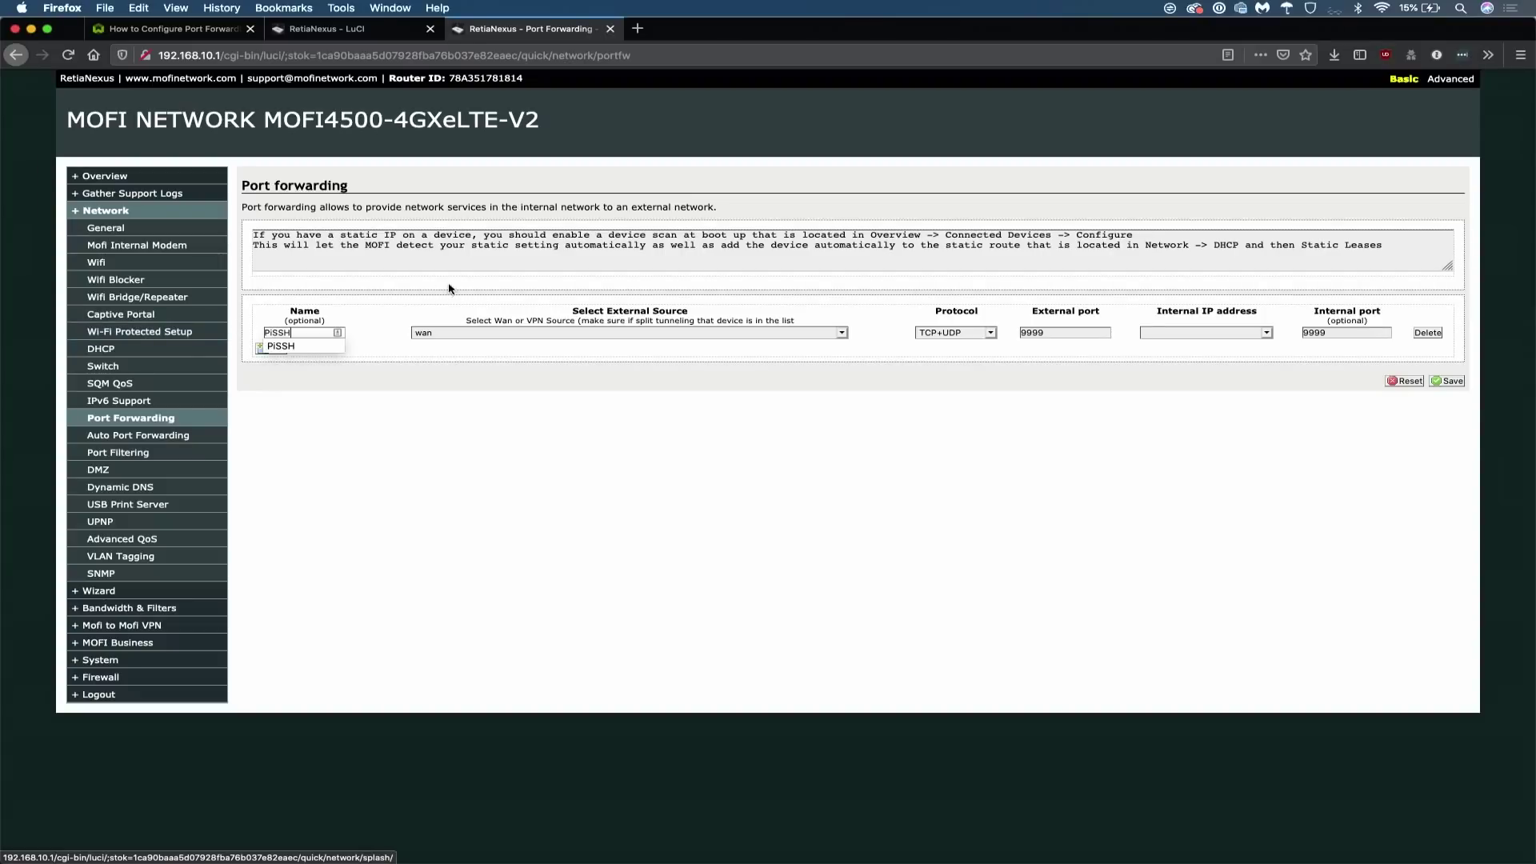
left_click(595, 340)
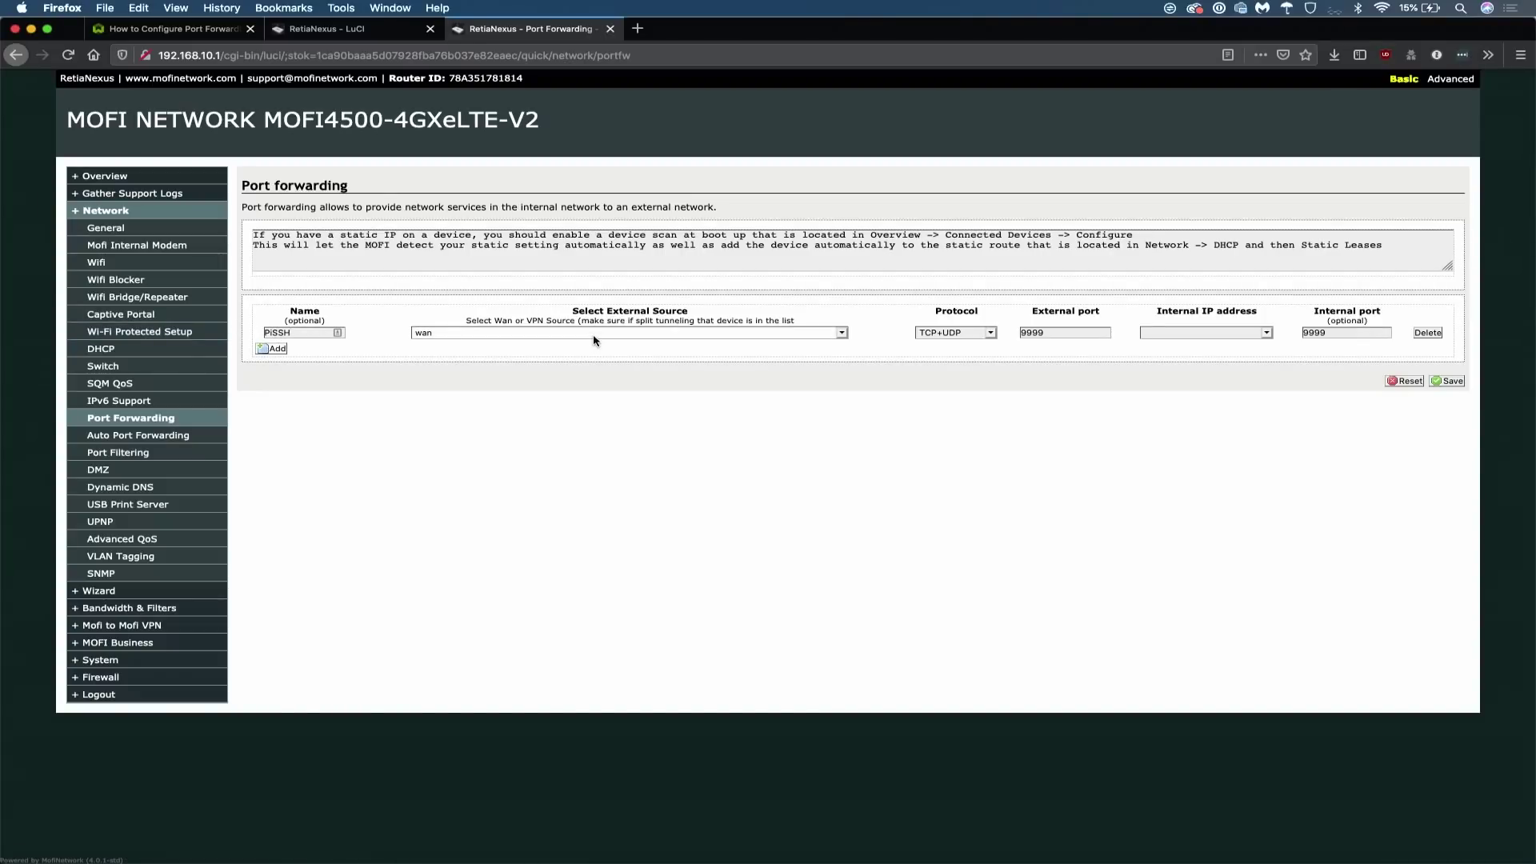
Keep wan as the rule's external source and limit the protocol to TCP
left_click(594, 336)
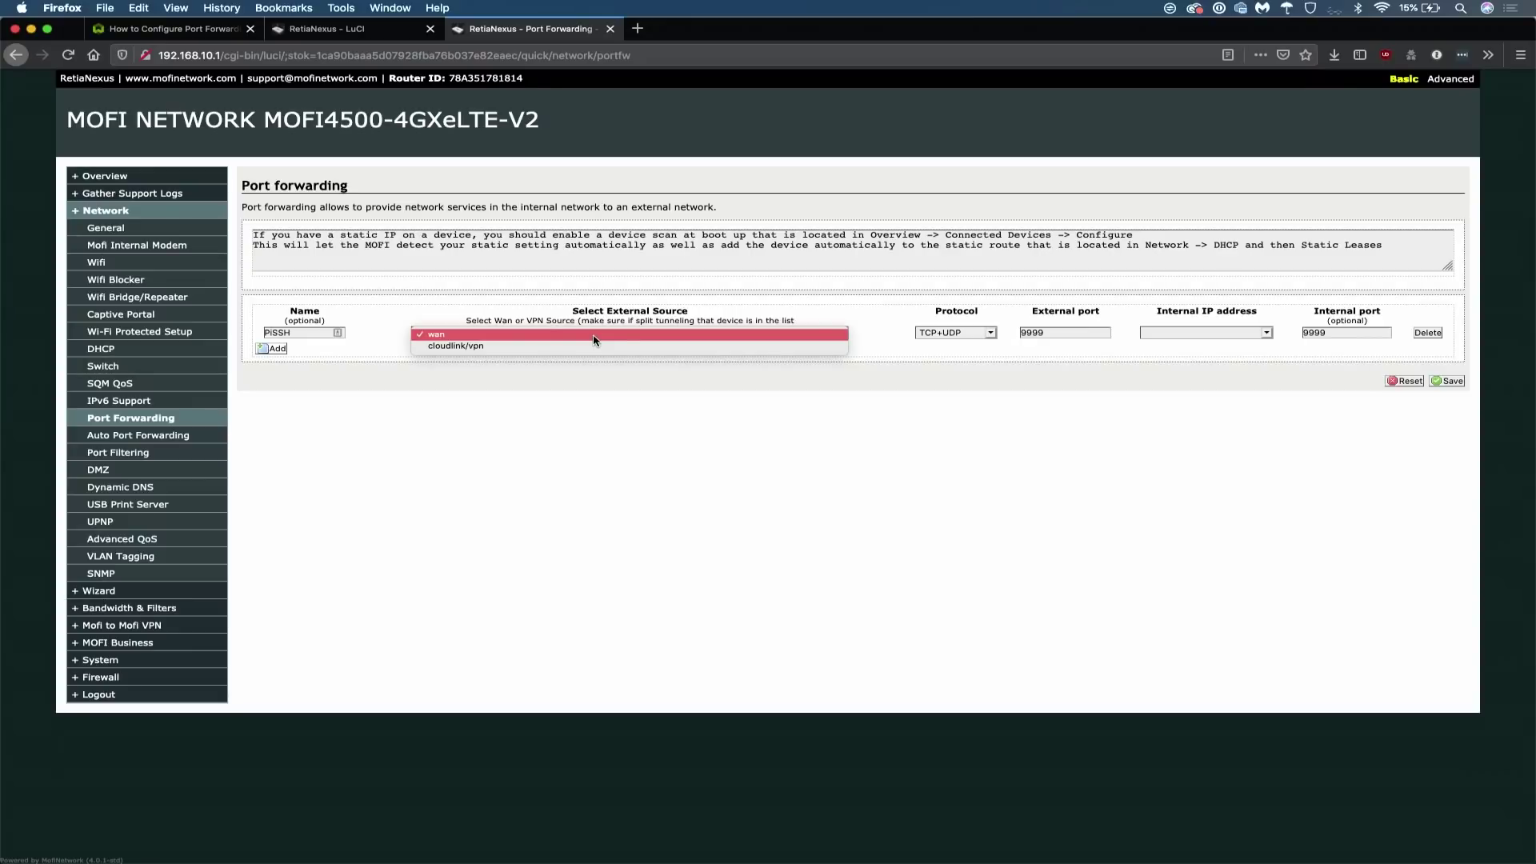
left_click(701, 388)
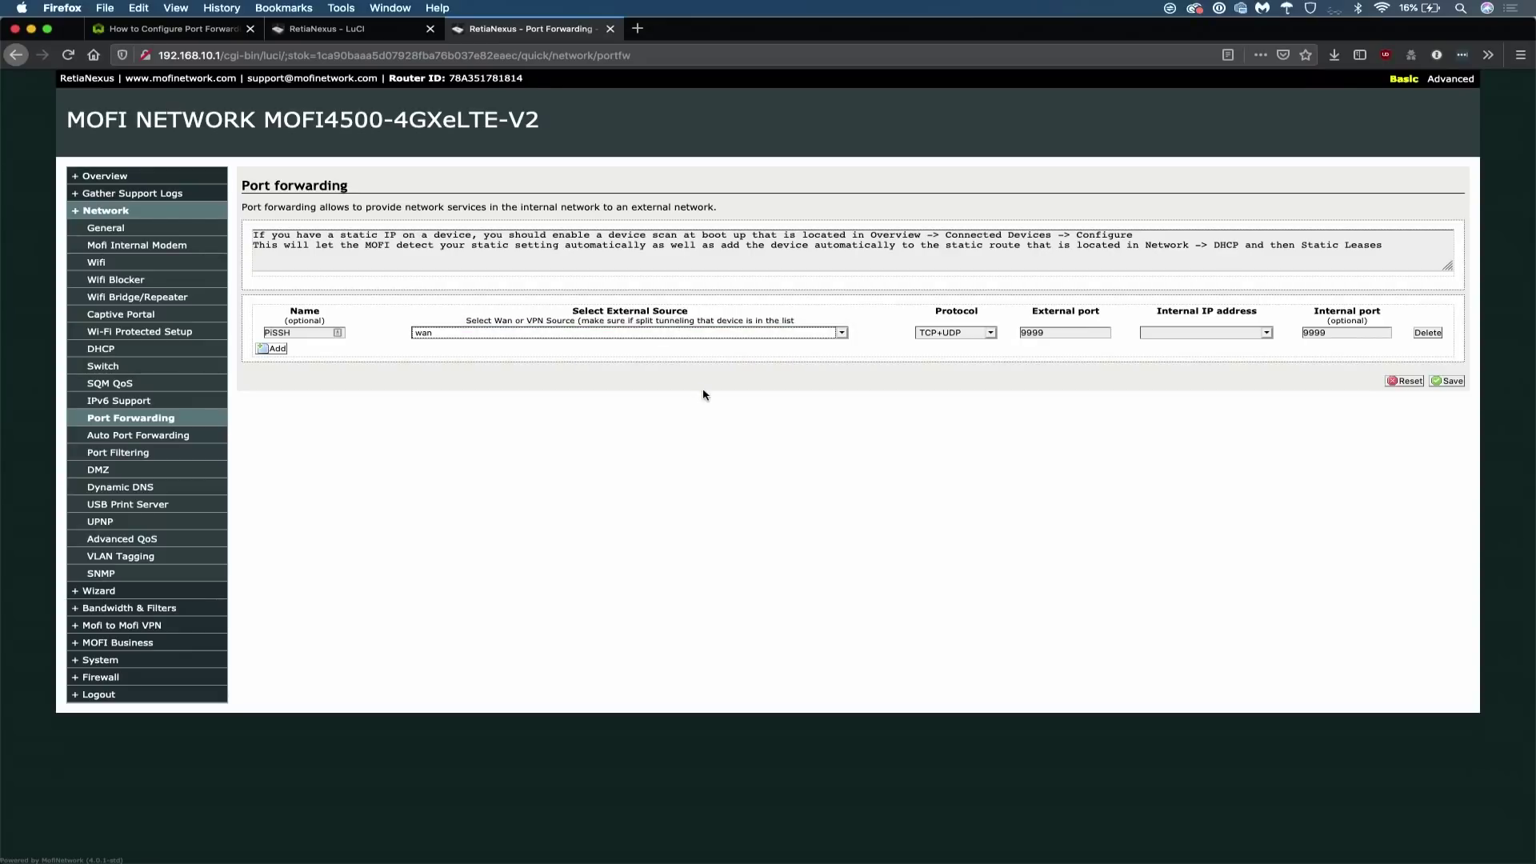
left_click(928, 334)
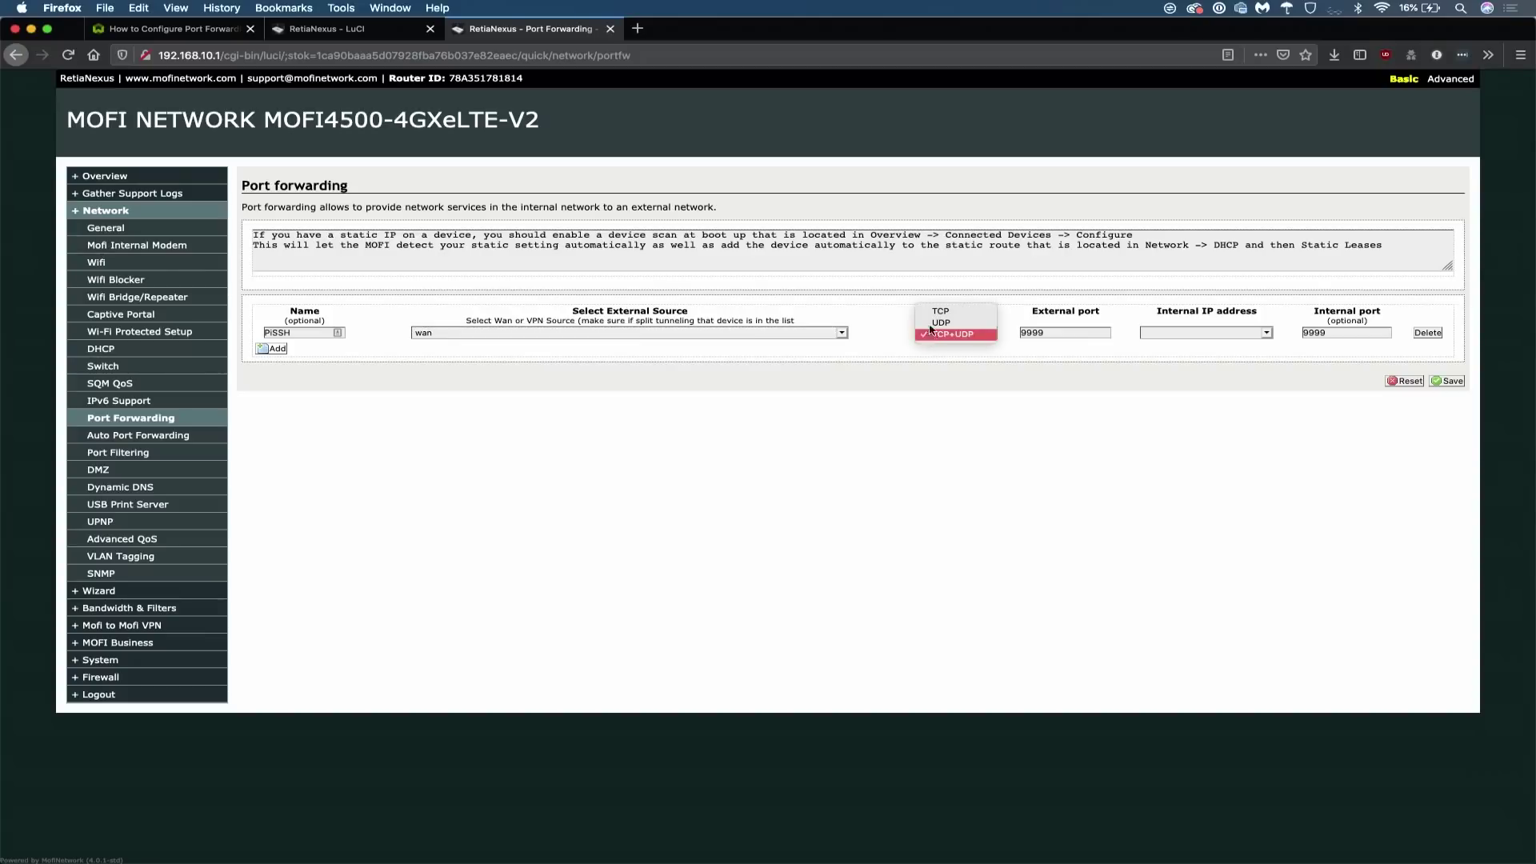
left_click(940, 314)
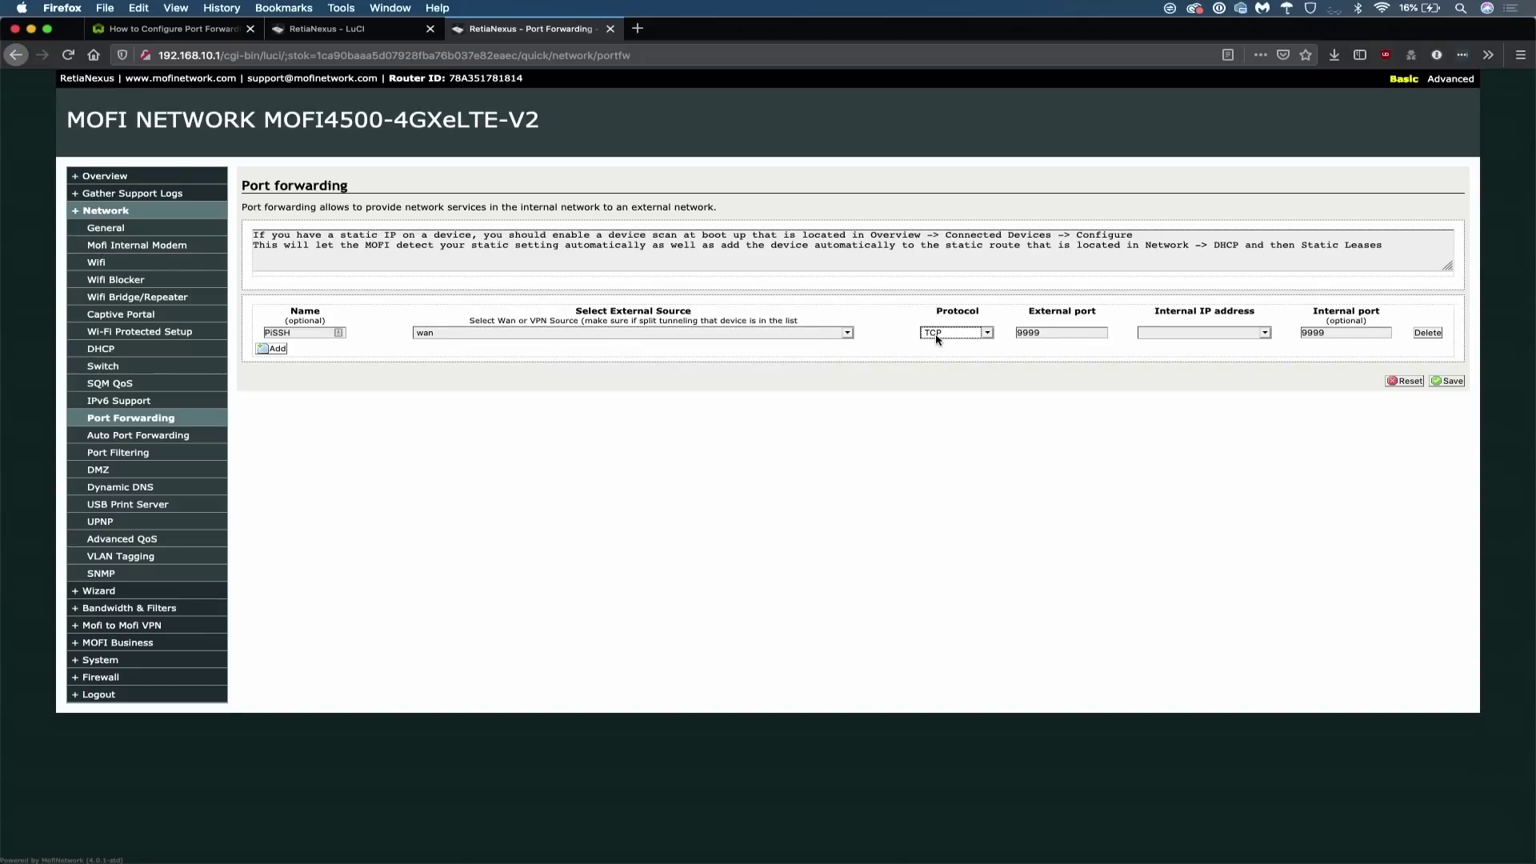
left_click(1049, 332)
Replace the PiSSH external port 9999 with 6922
key("BackSpace")
key("BackSpace")
key("BackSpace")
key("BackSpace")
type("69")
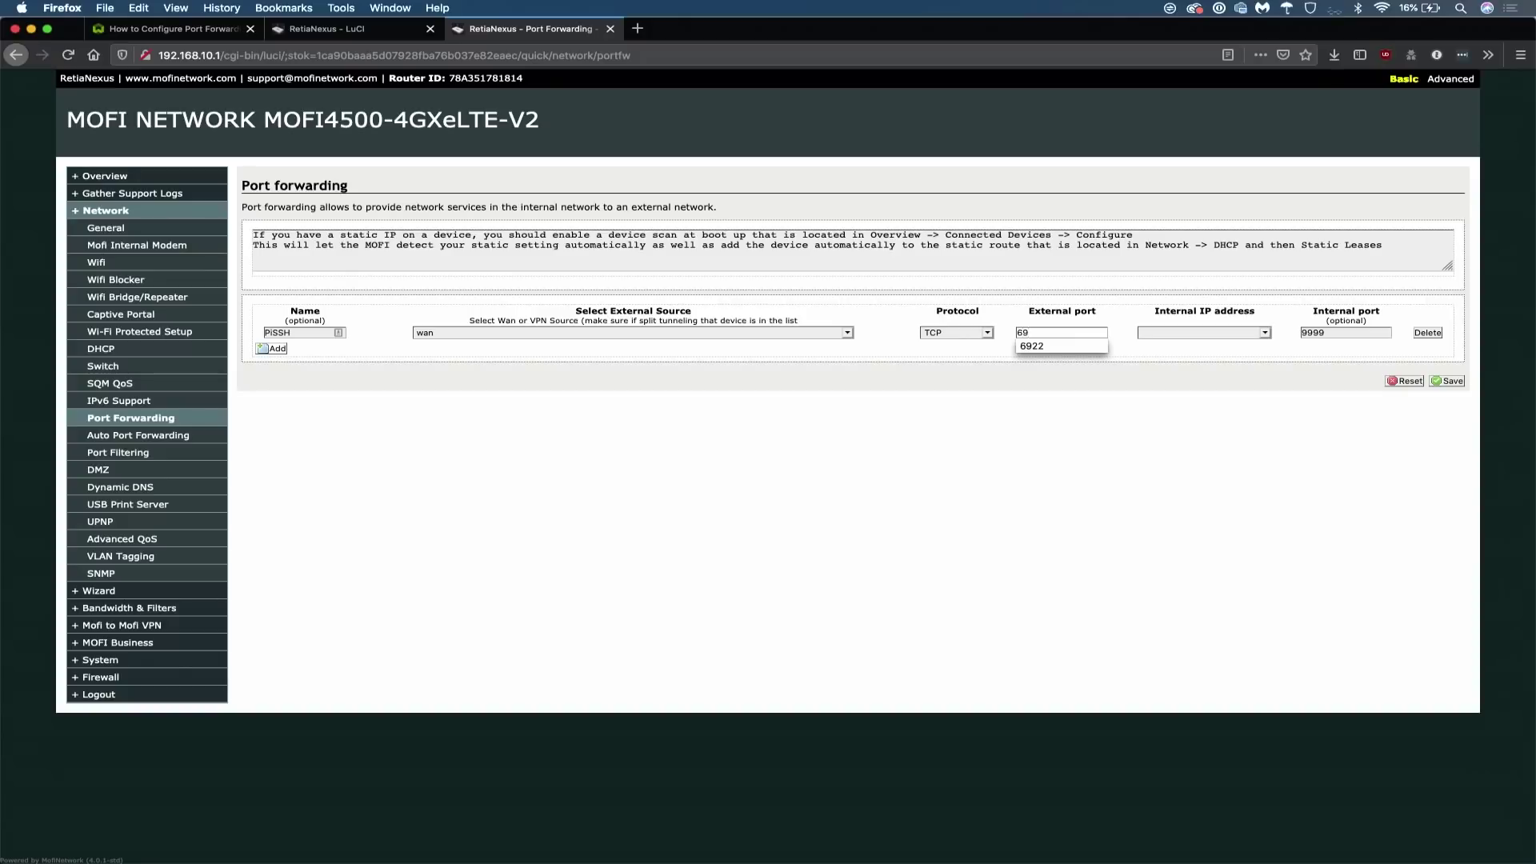
type("22")
left_click(1166, 411)
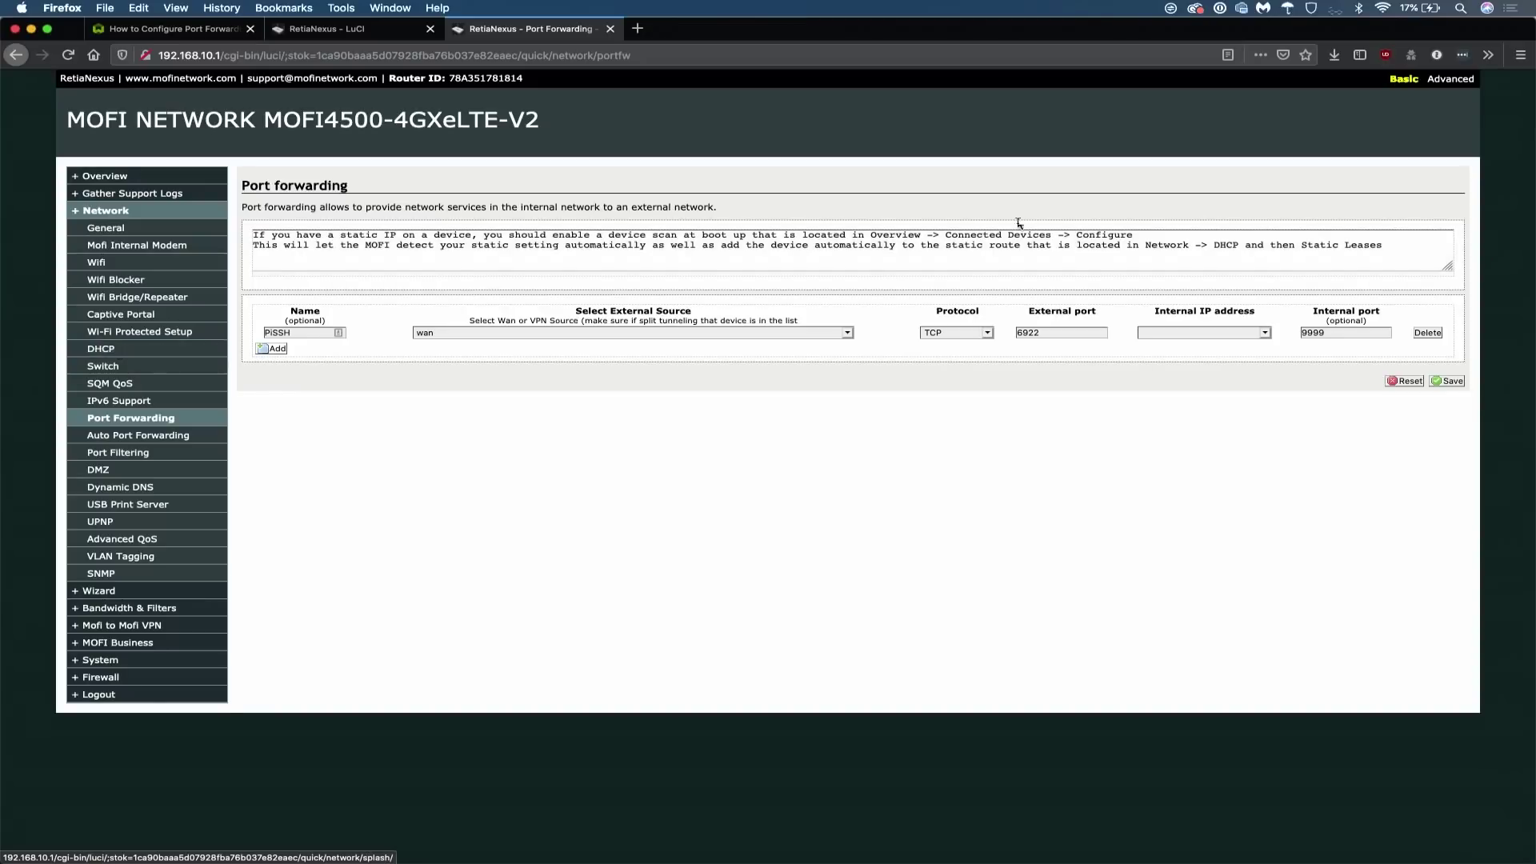
Choose 192.168.10.79 as the PiSSH rule's internal IP address
left_click(1179, 332)
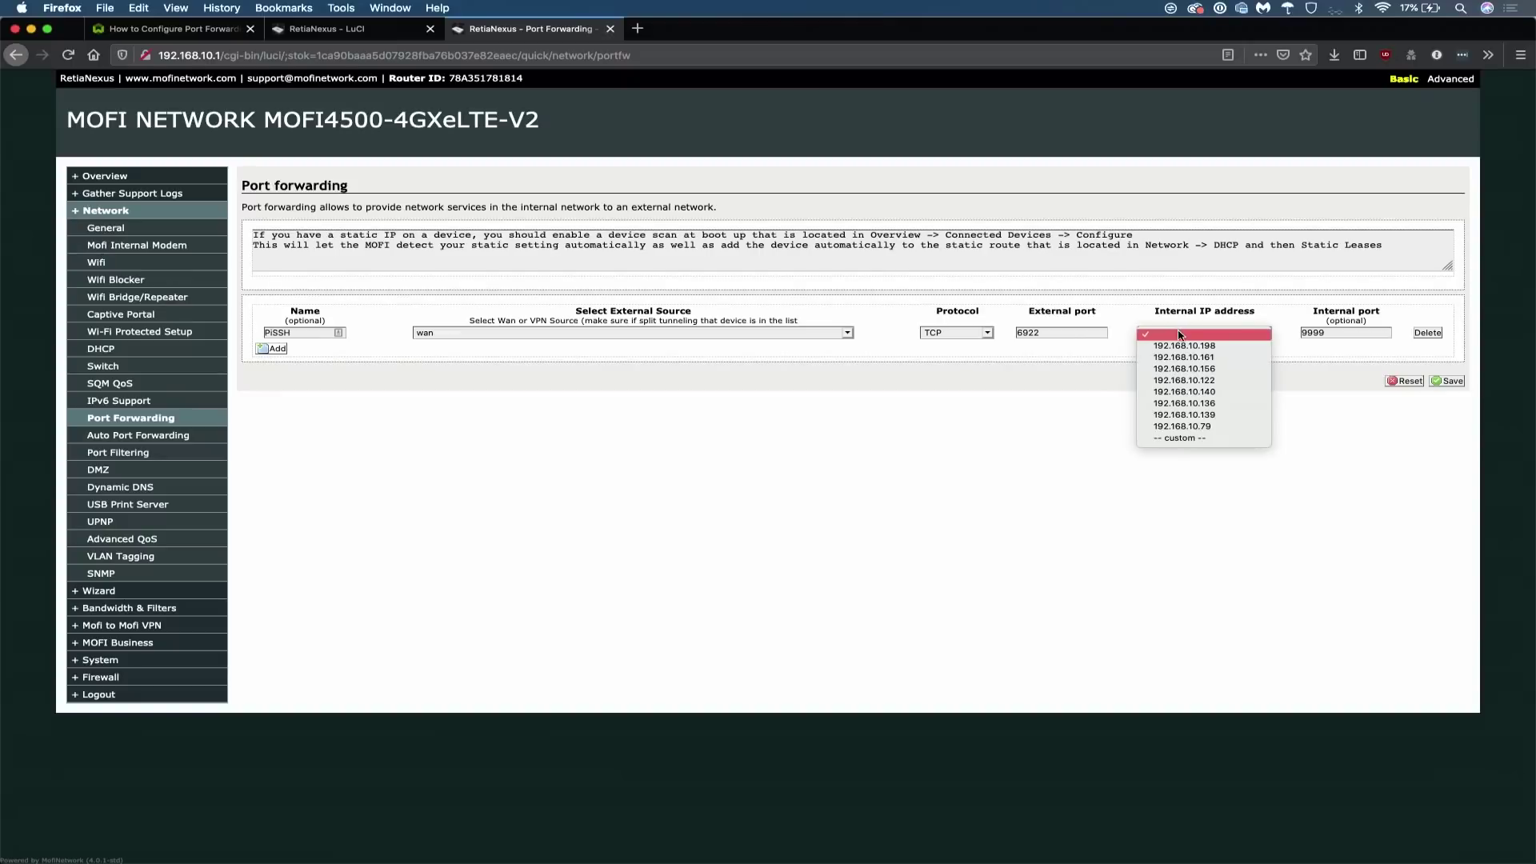
left_click(1187, 427)
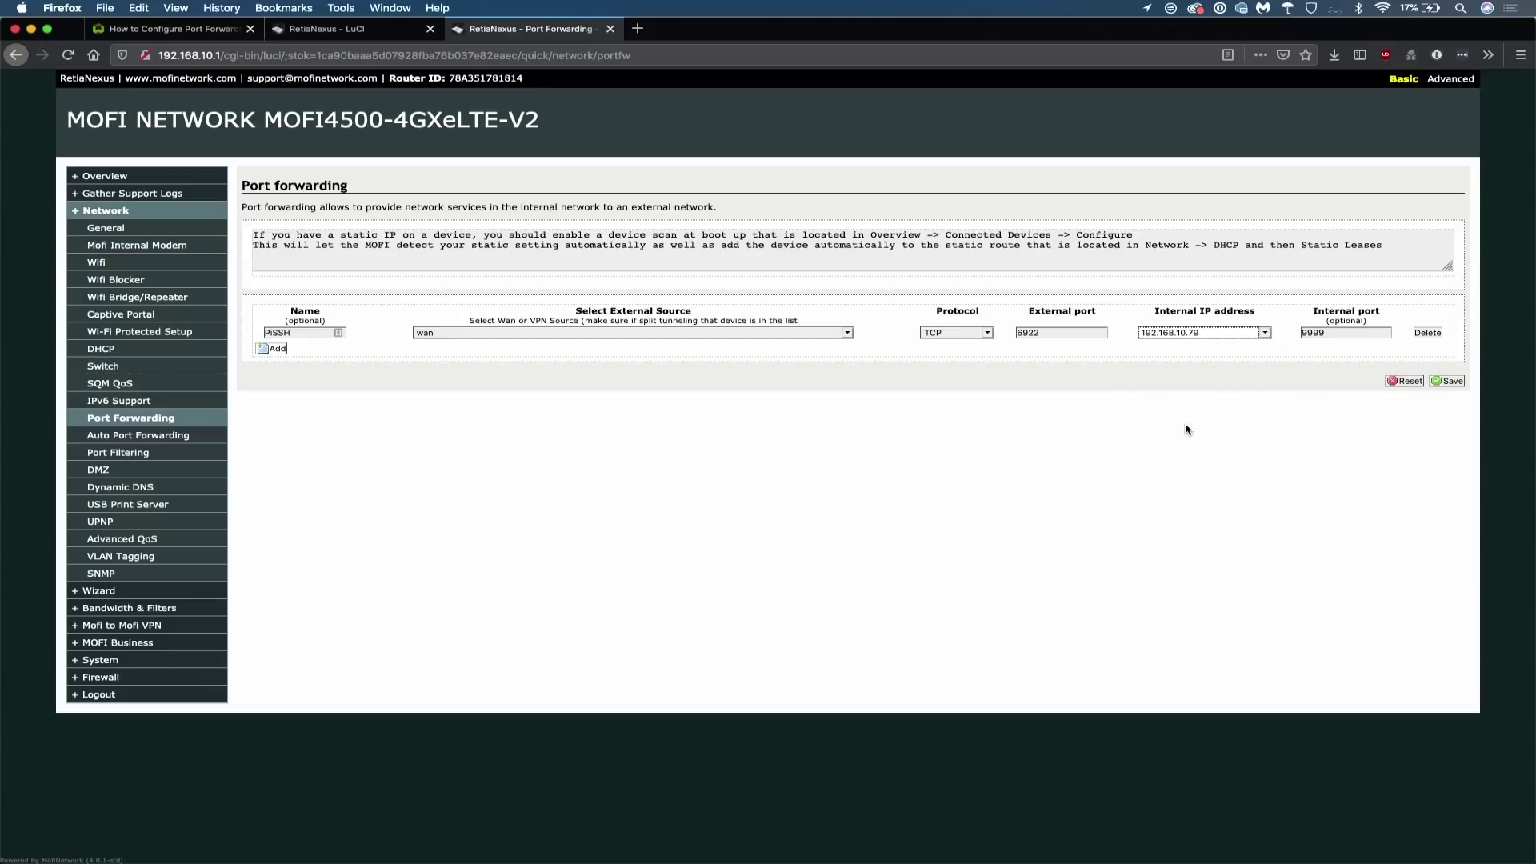
left_click(1348, 336)
Set the PiSSH internal port to 22 and save the rule
left_click(1352, 334)
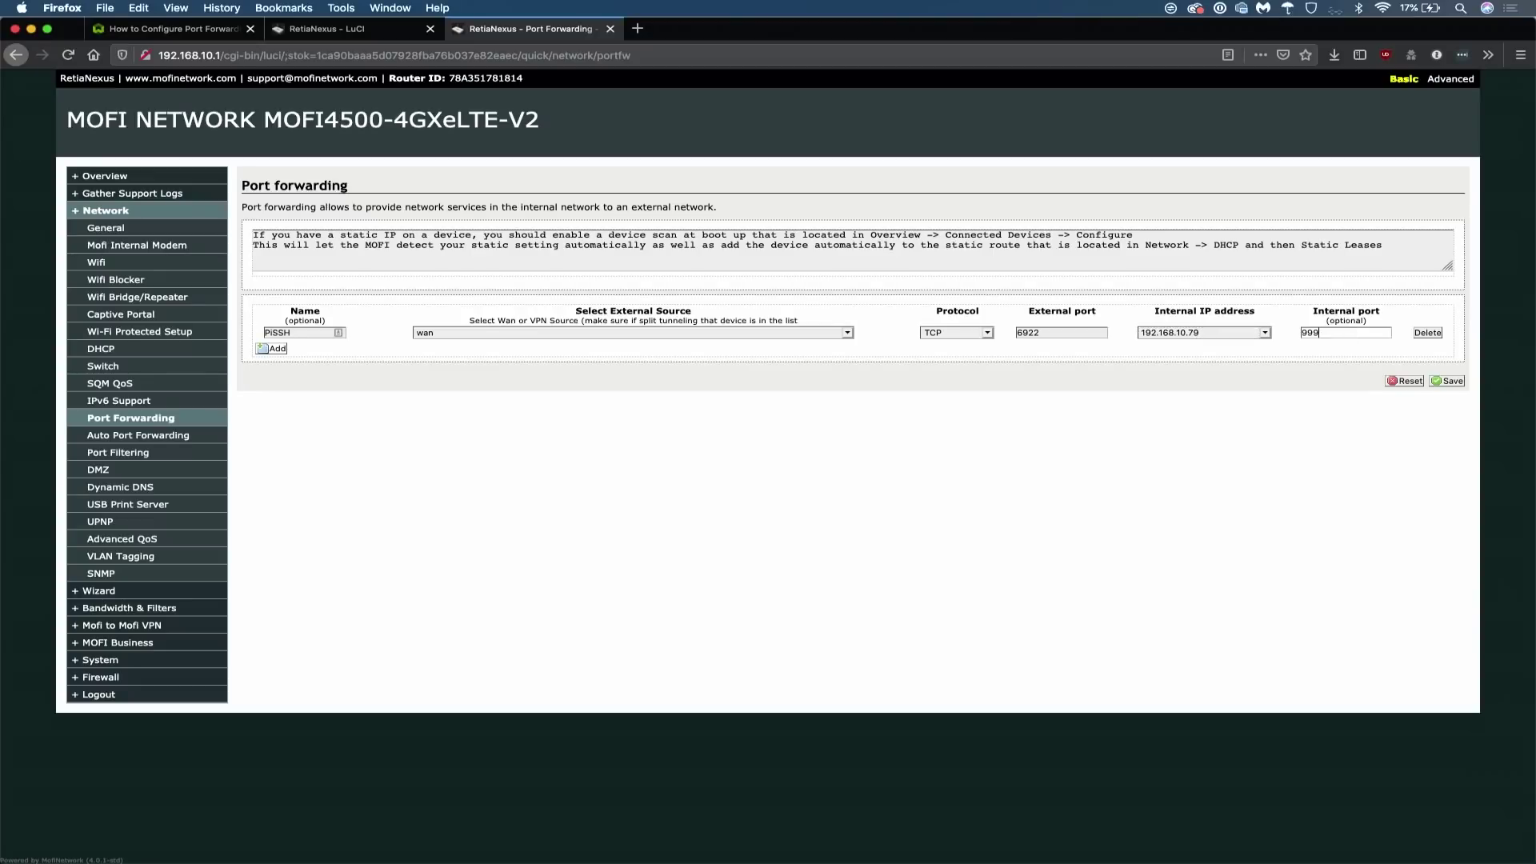
key("BackSpace")
key("BackSpace")
key("BackSpace")
type("2")
left_click(1334, 460)
left_click(1442, 383)
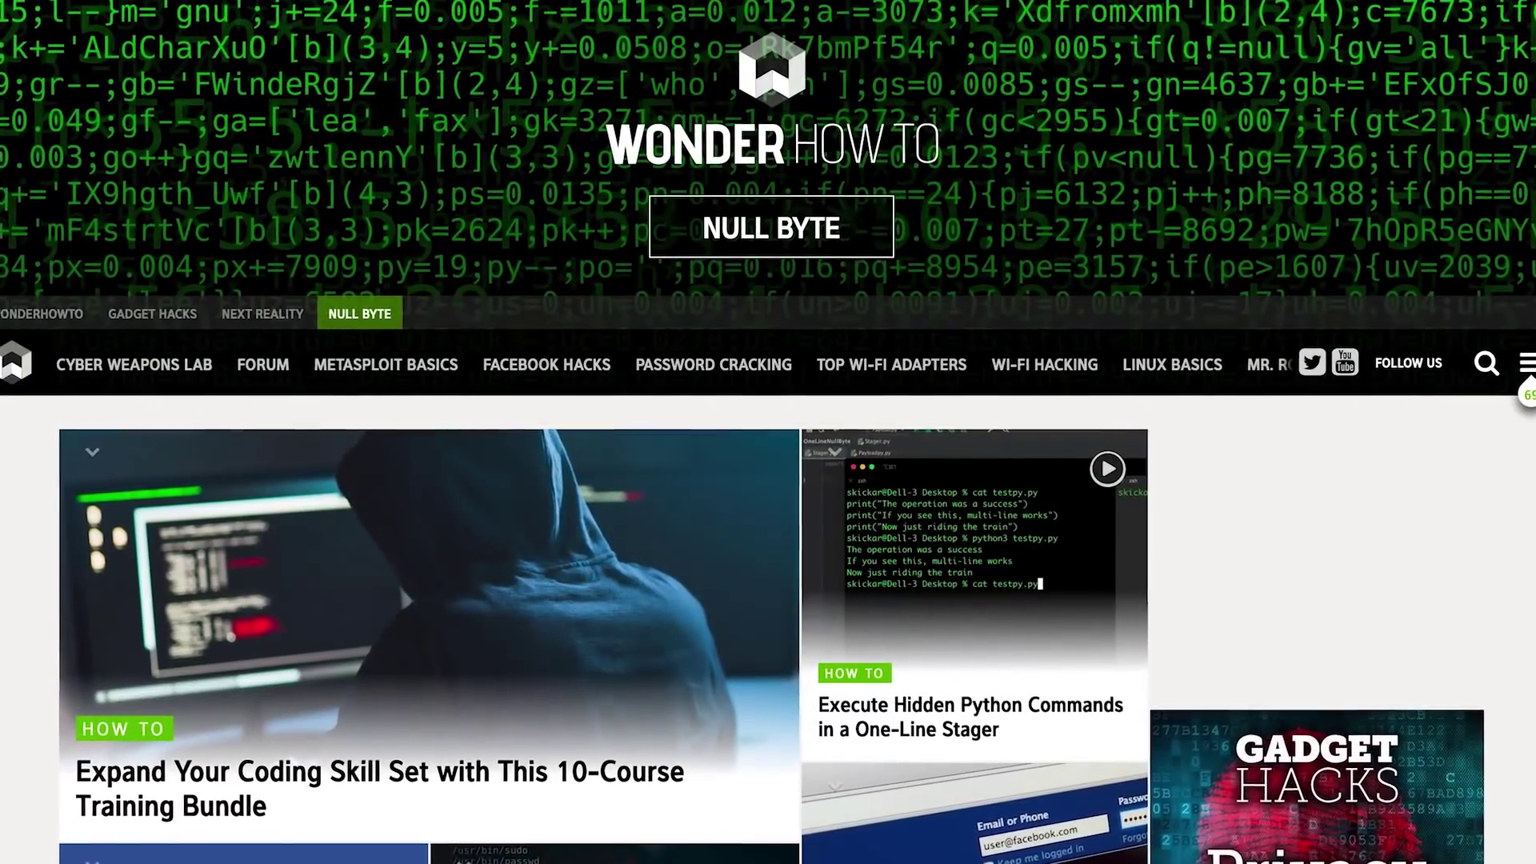
Scroll down through the Null Byte homepage's article feed
scroll(768, 432, "down", 5)
scroll(768, 432, "down", 20)
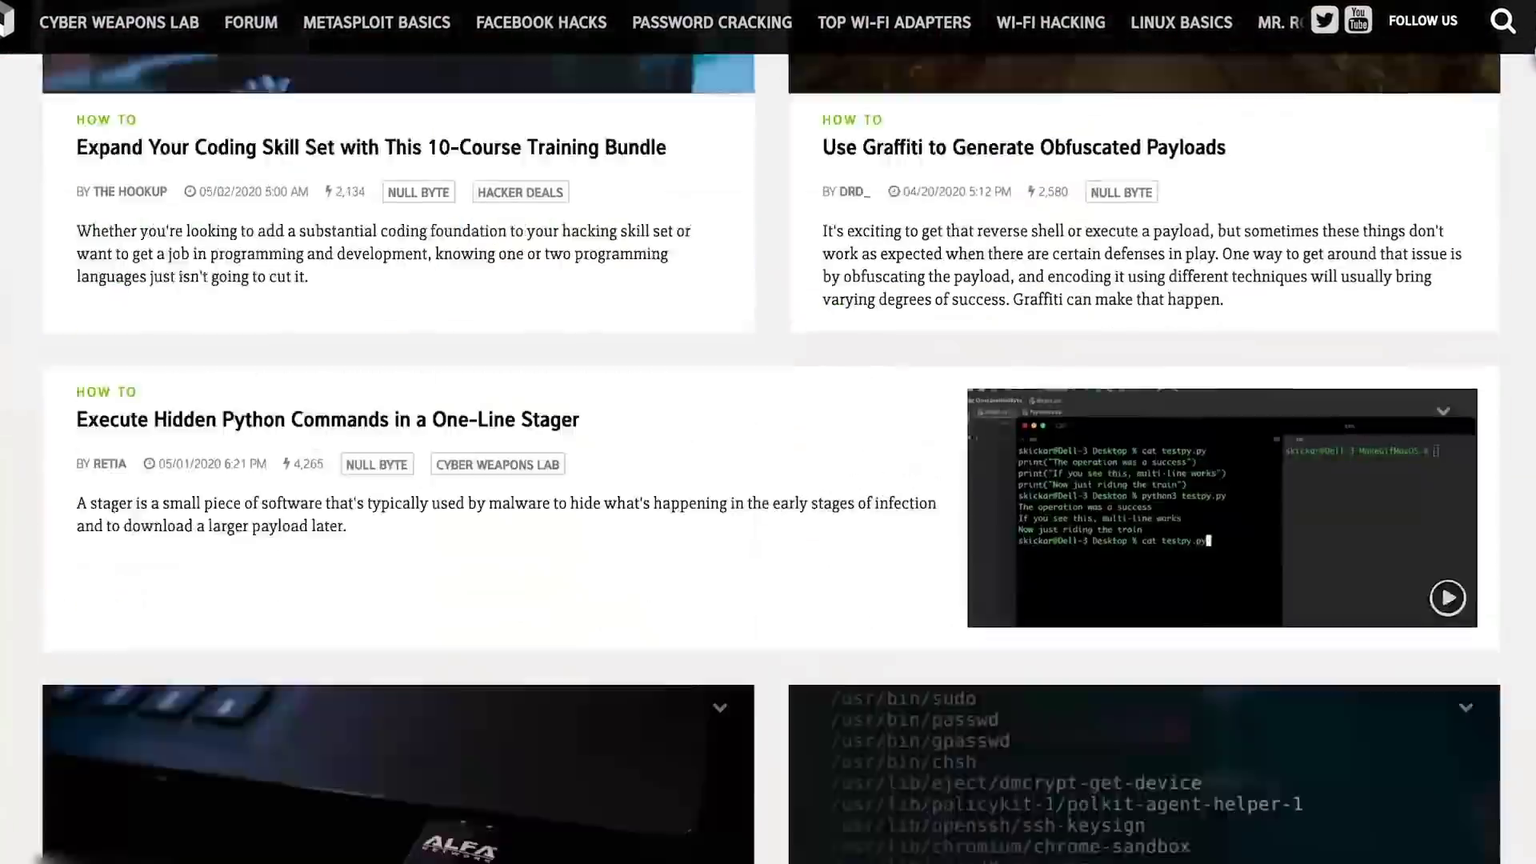